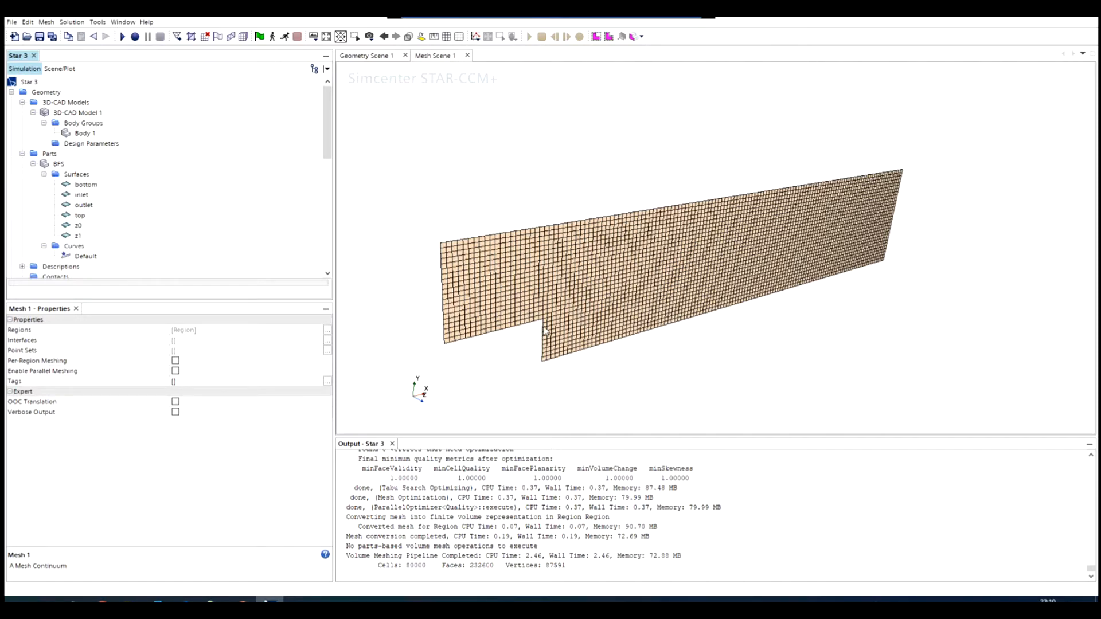
- Enable the Prism Layer Mesher among the meshing models of the Mesh 1 continuum
scroll(564, 358, "up", 1)
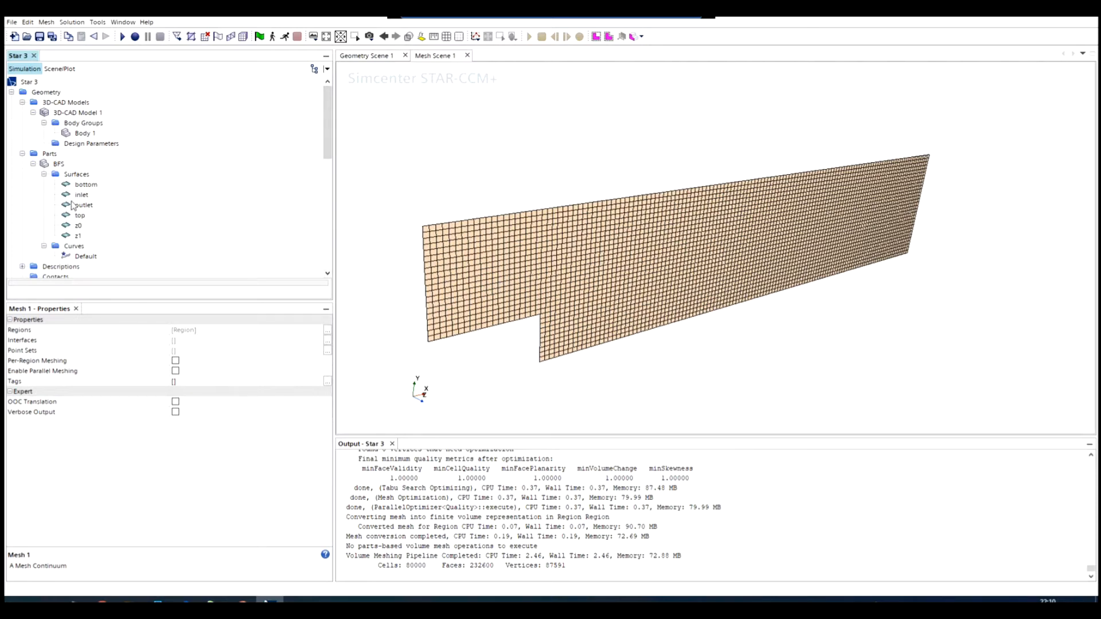
scroll(72, 161, "down", 3)
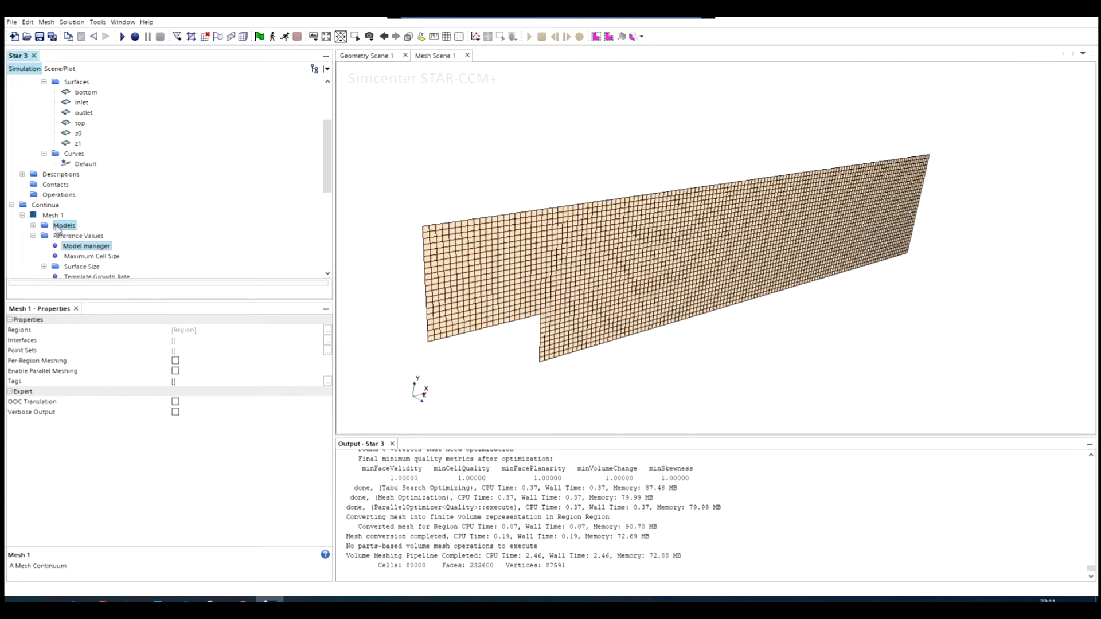
scroll(58, 230, "down", 2)
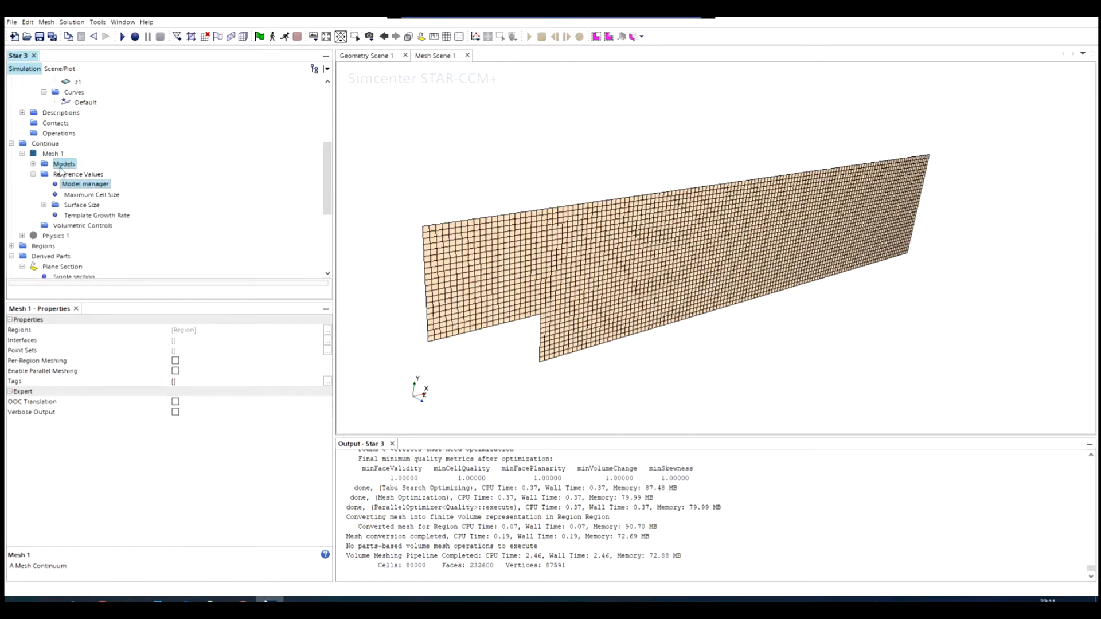
double_click(63, 165)
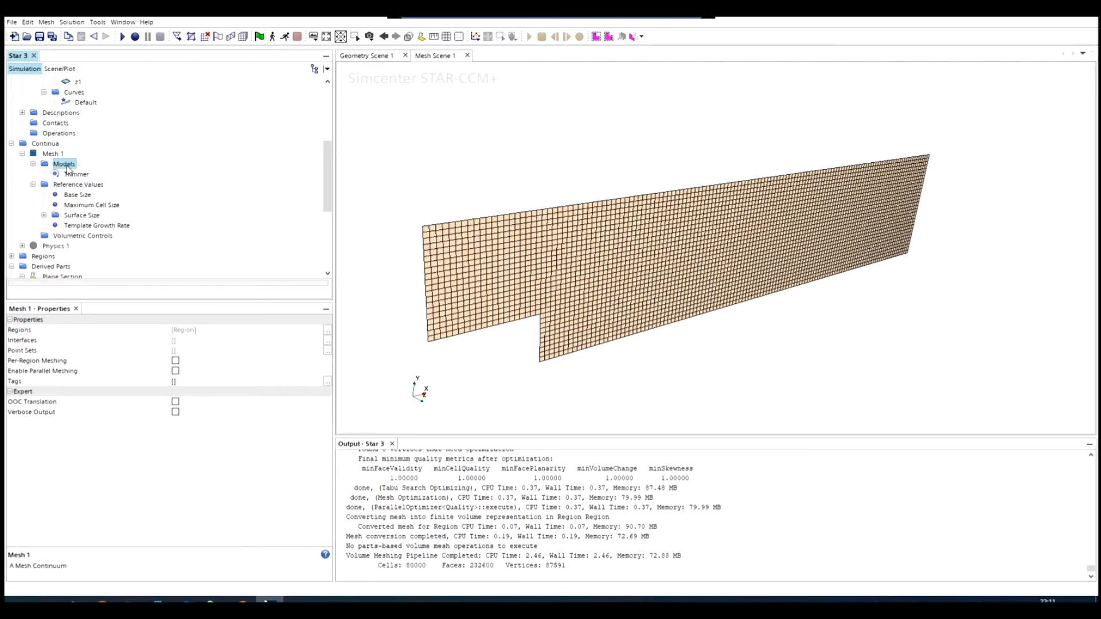
right_click(67, 167)
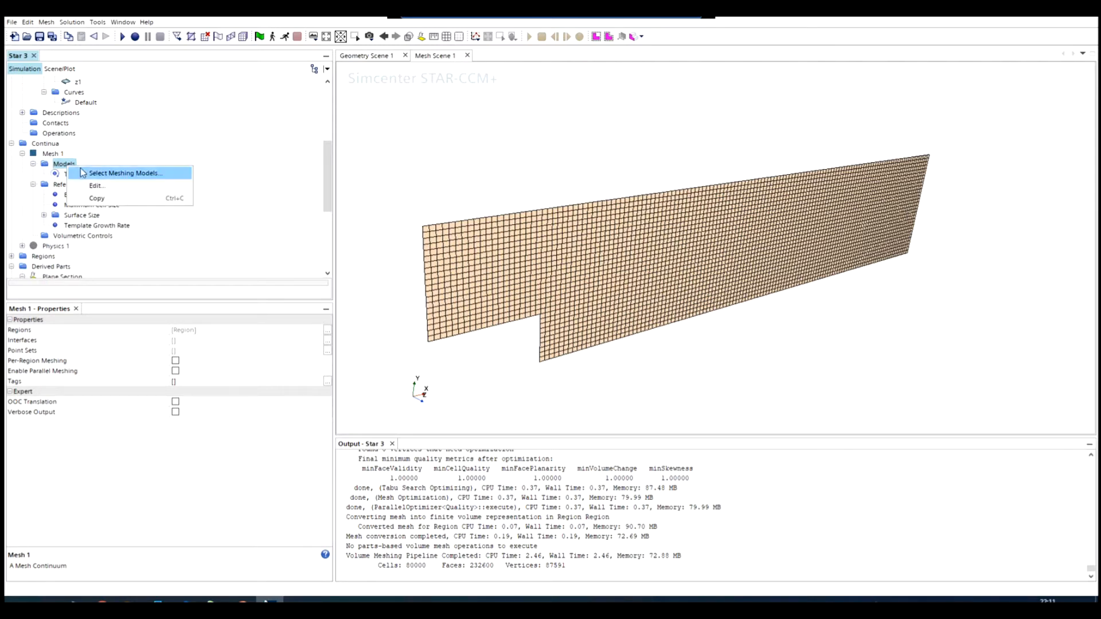
left_click(126, 174)
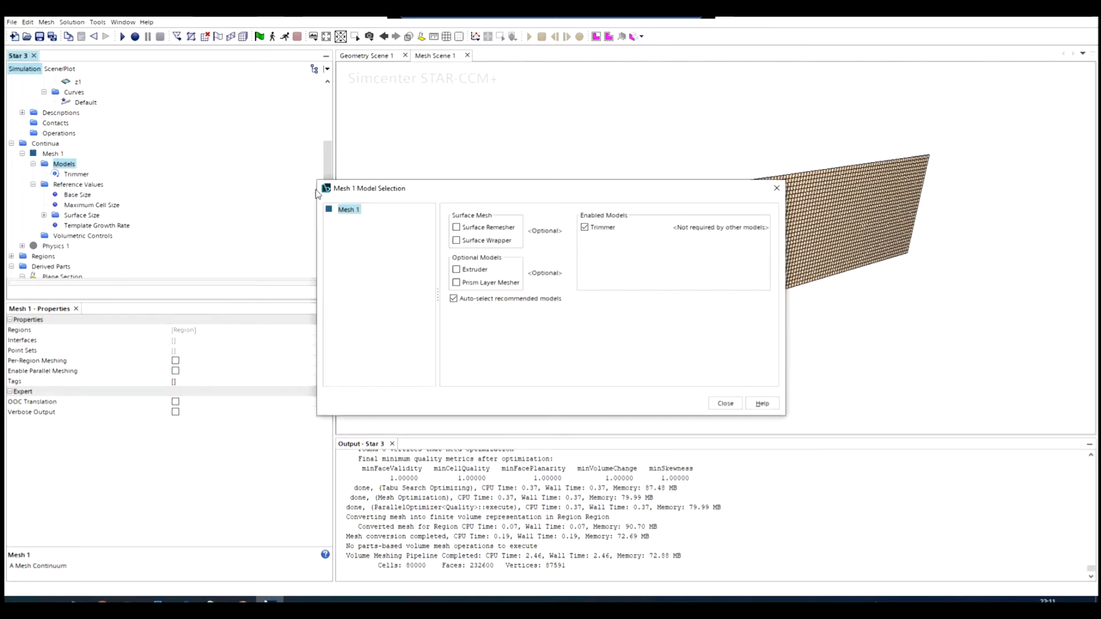
left_click(457, 284)
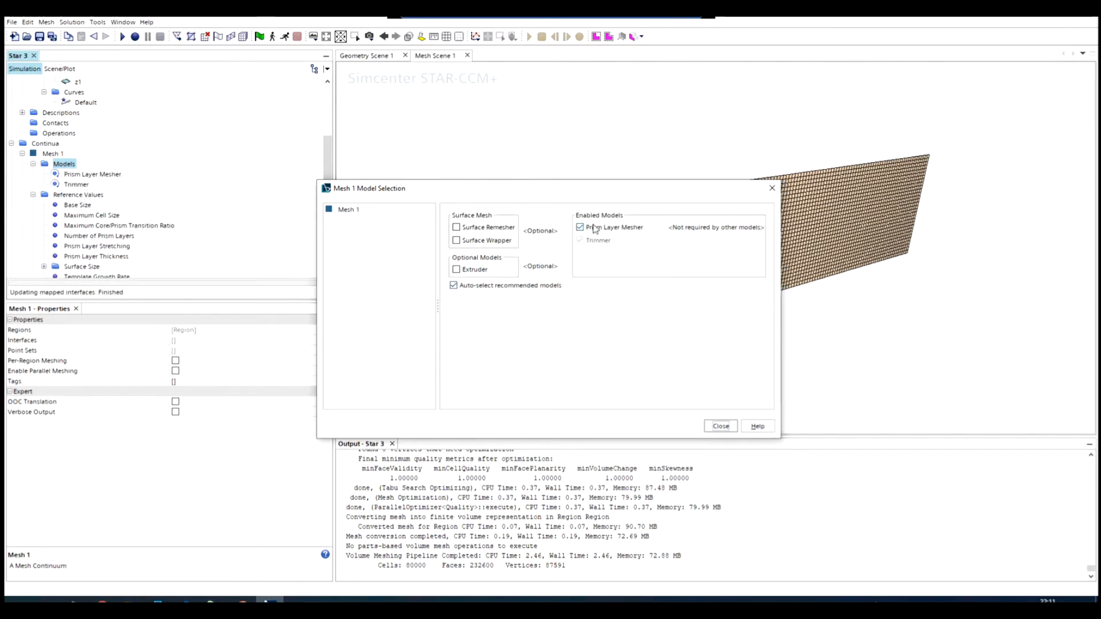
left_click(720, 426)
- Change the Prism Layer Thickness reference value of Mesh 1 to an absolute size of 0.05 m
left_click(71, 185)
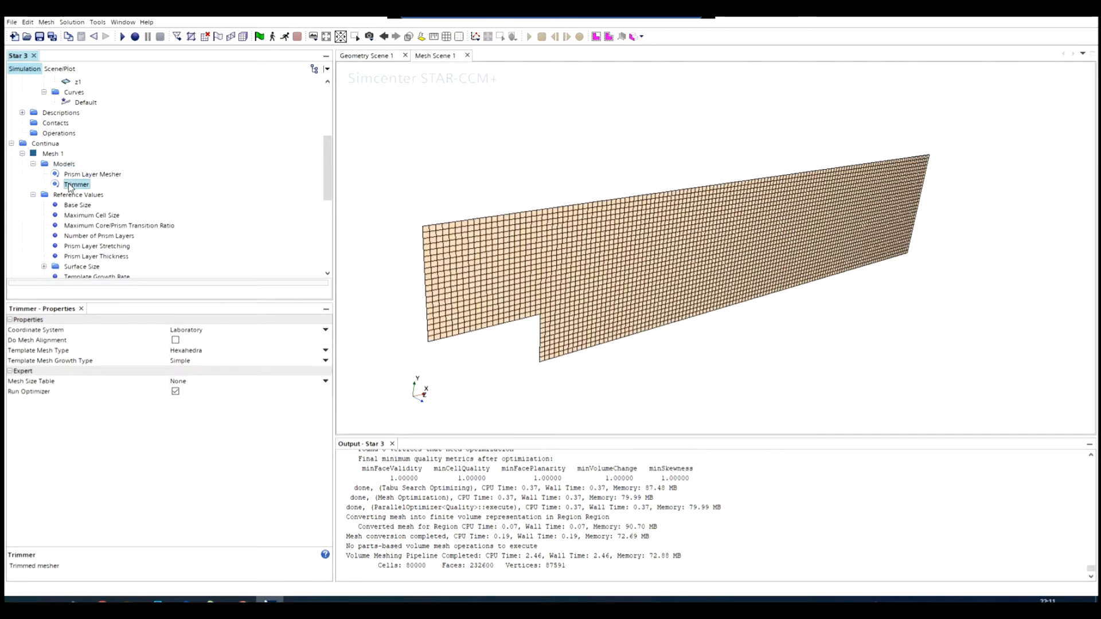
scroll(79, 197, "down", 1)
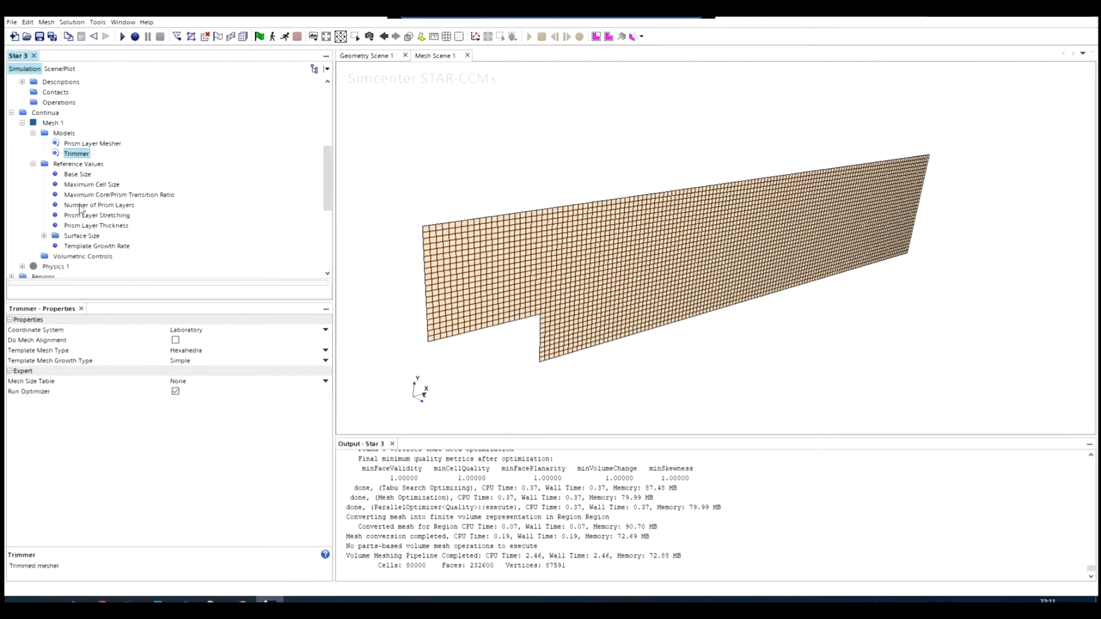
left_click(73, 144)
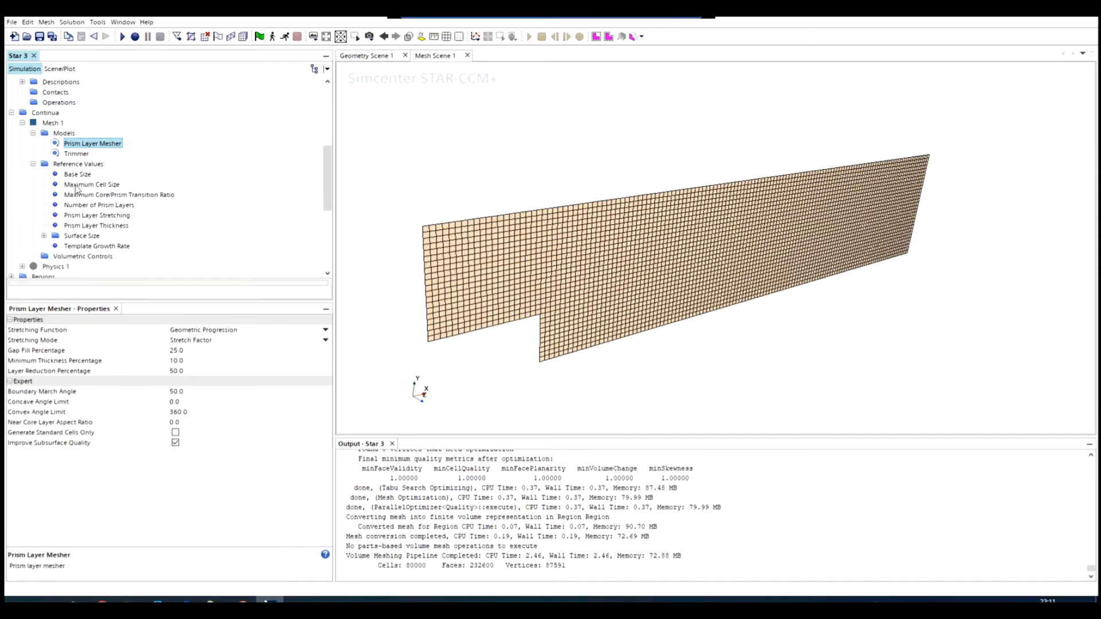
left_click(77, 217)
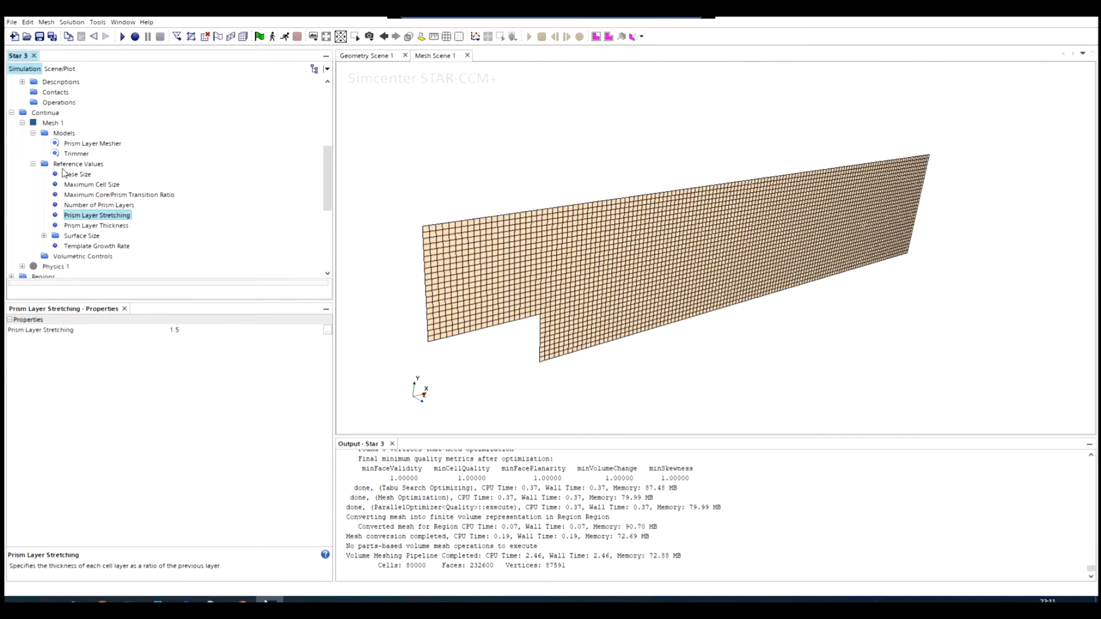
left_click(93, 227)
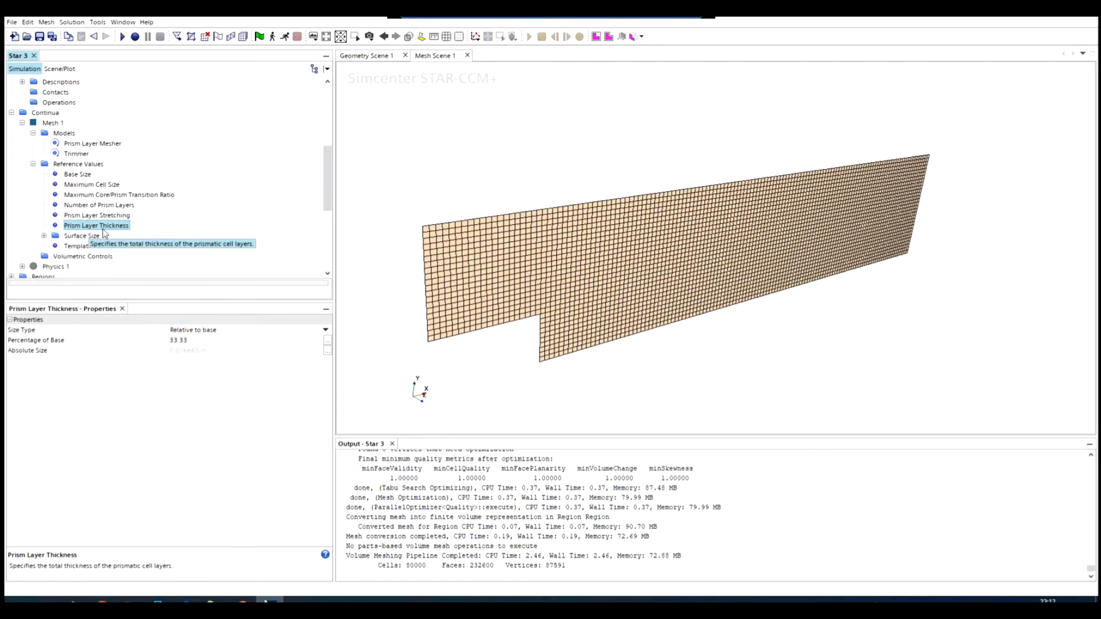
left_click(184, 330)
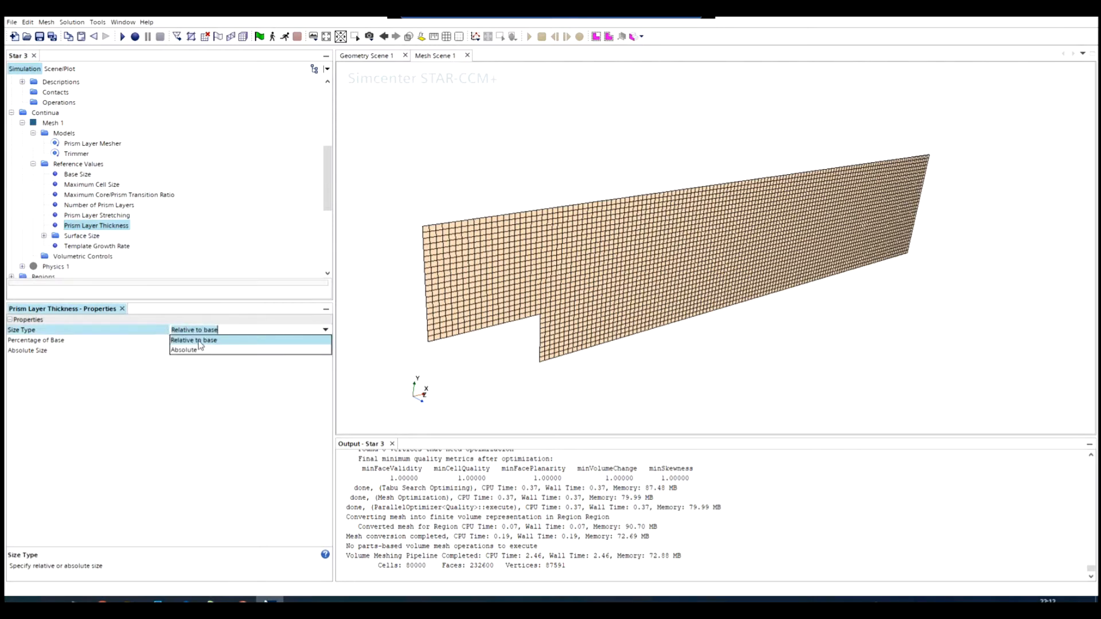
left_click(184, 350)
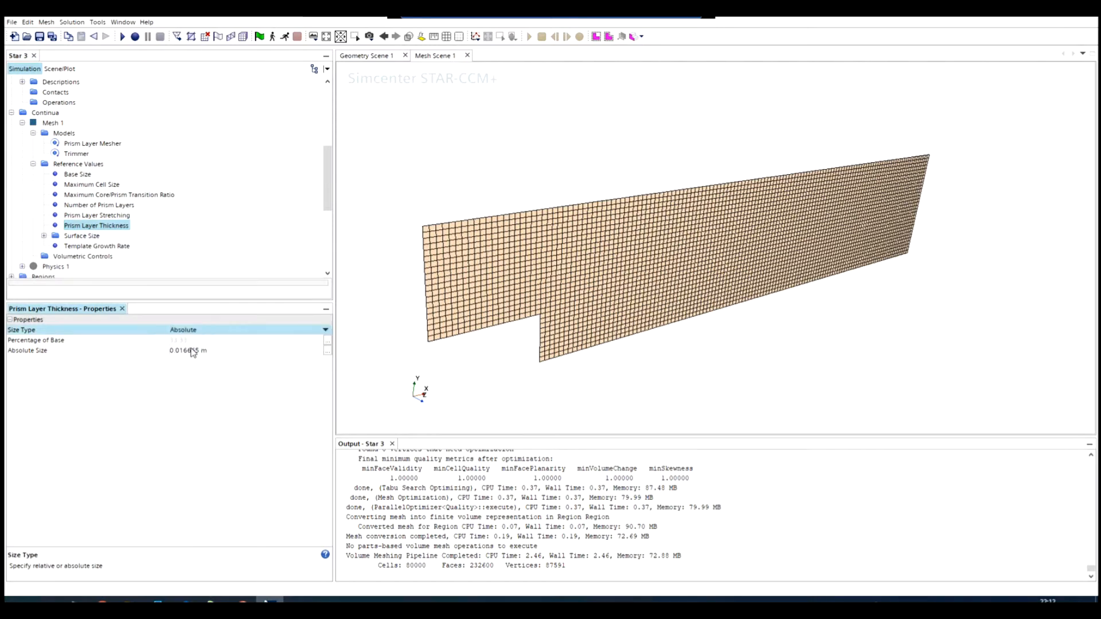
left_click(200, 350)
left_click_drag(199, 350, 161, 348)
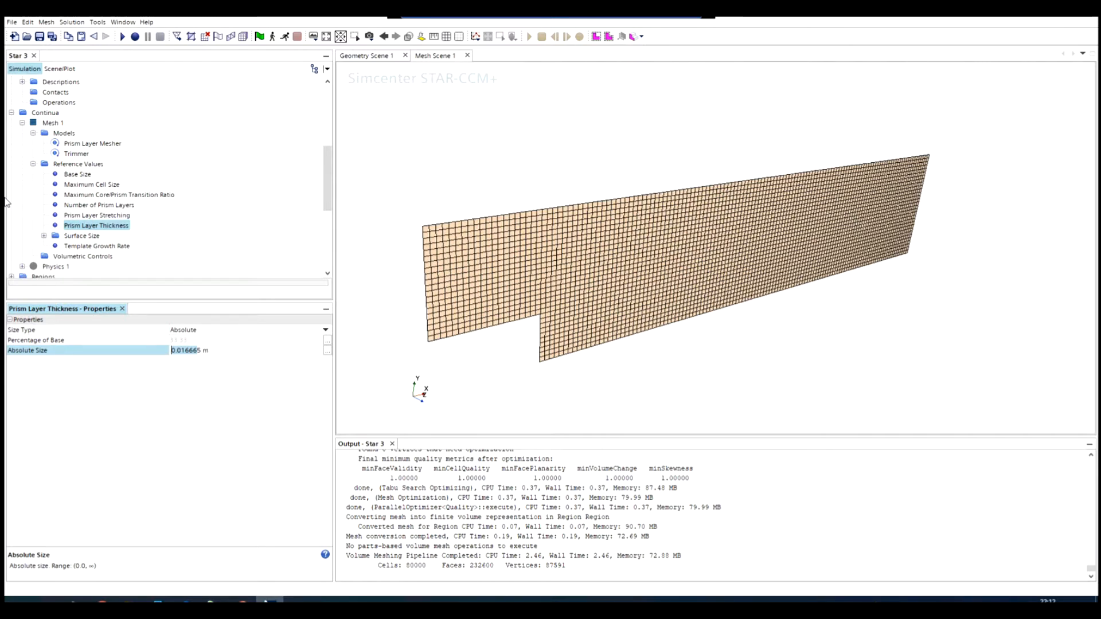
type("0.")
key("Return")
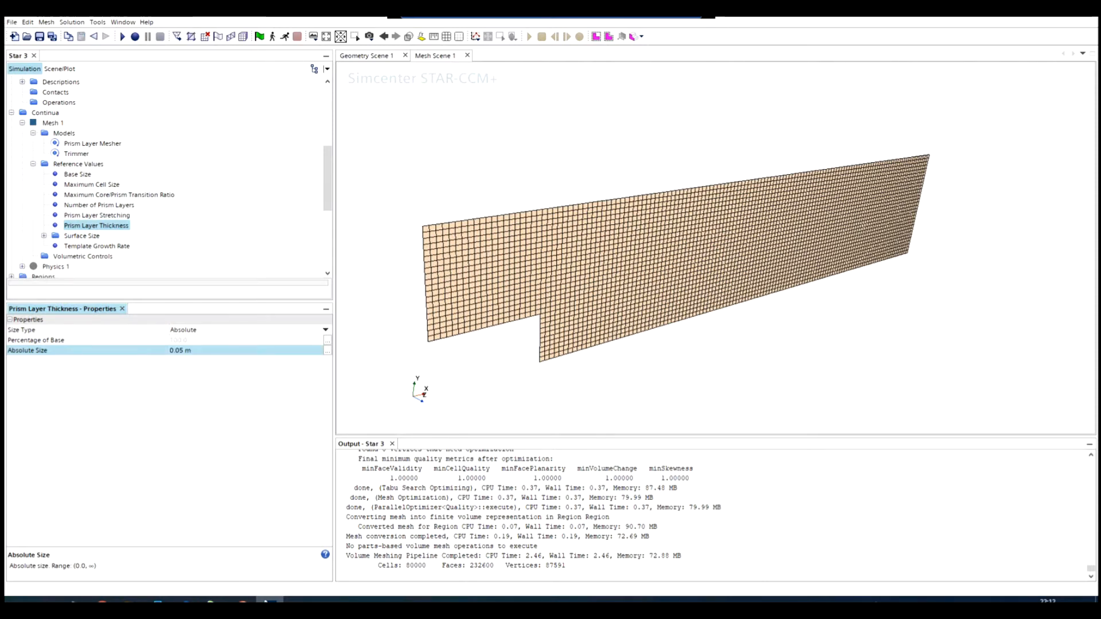
- Set the Number of Prism Layers reference value of Mesh 1 to 21
left_click(90, 205)
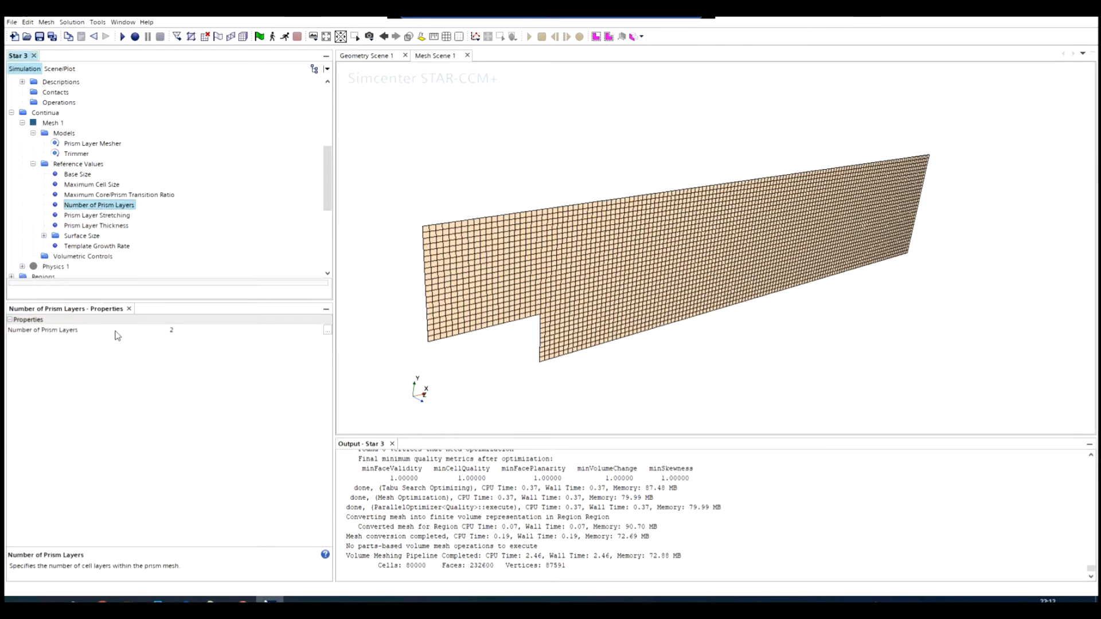
left_click(194, 332)
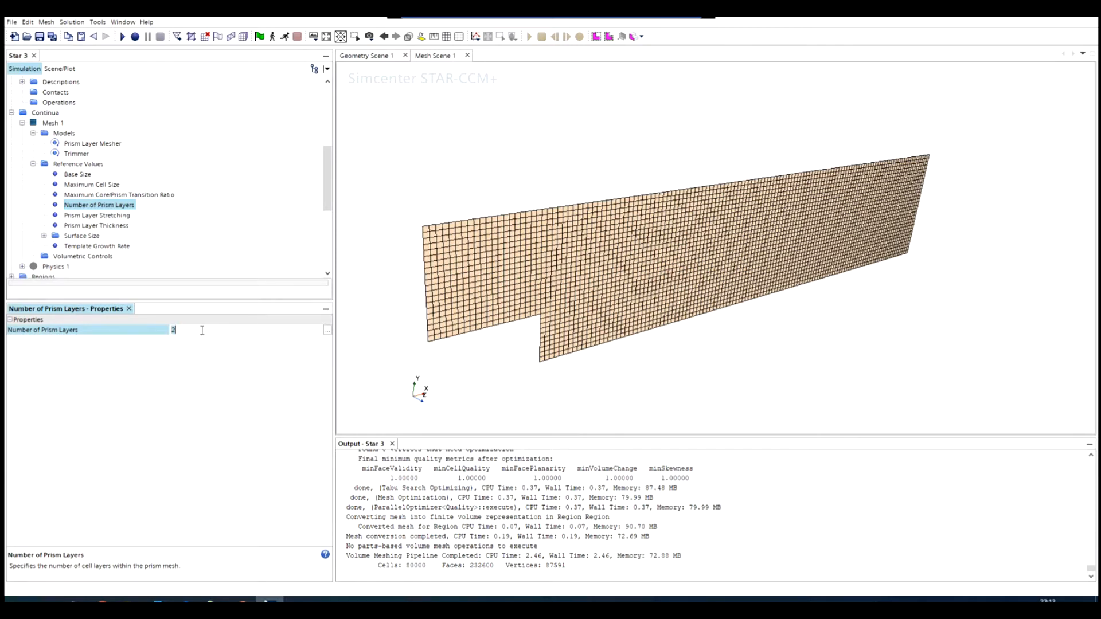
type("21")
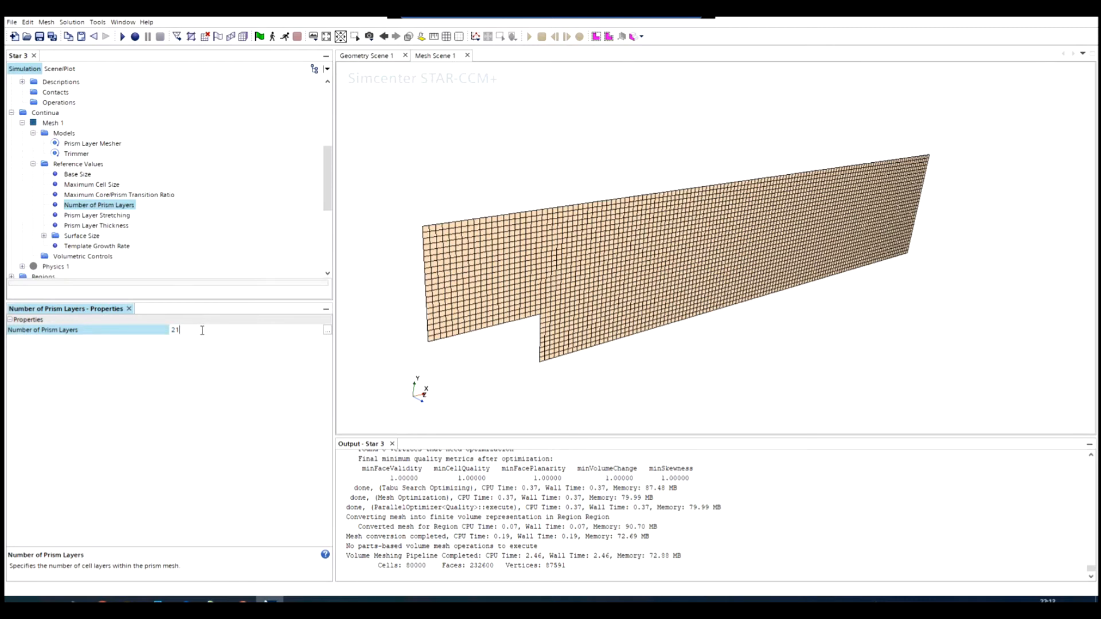
key("Return")
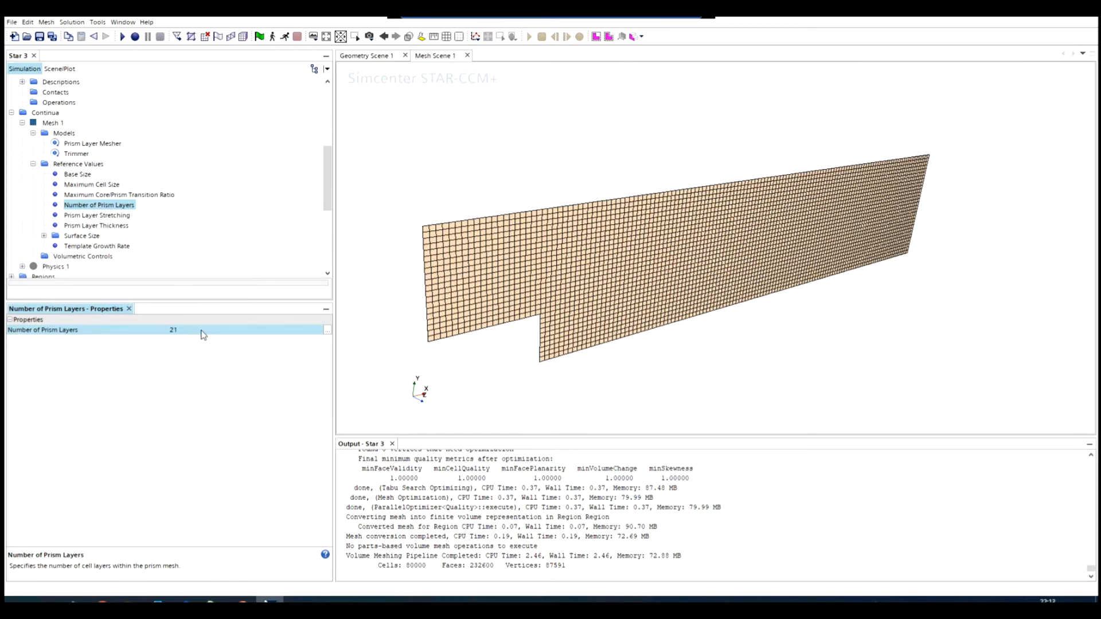
- Set the Prism Layer Stretching reference value of Mesh 1 to 1.3
left_click(96, 217)
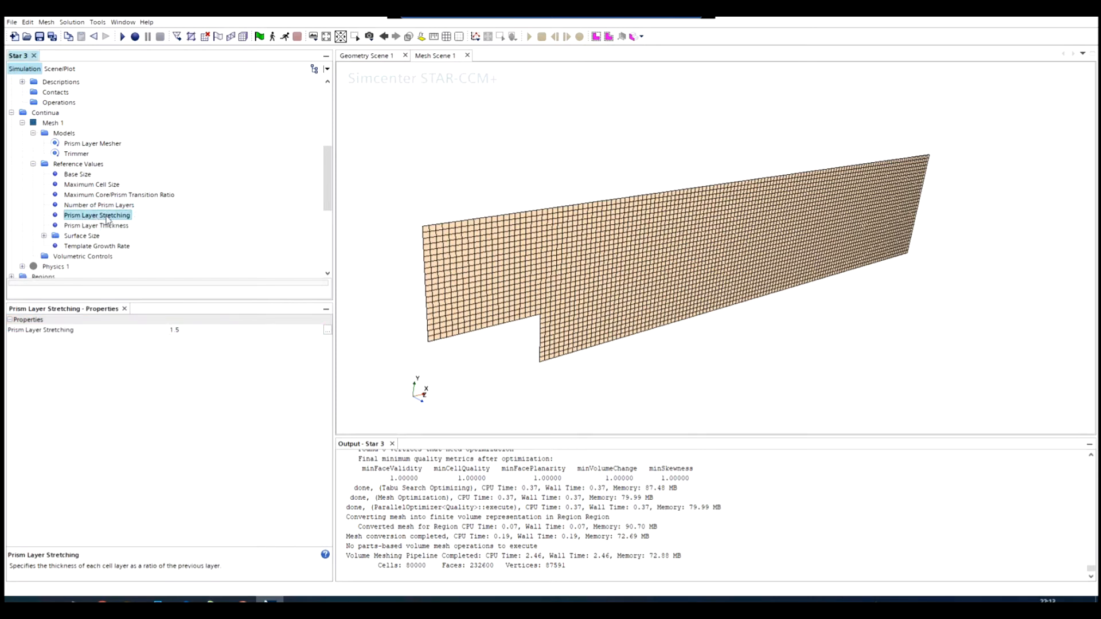
left_click(195, 331)
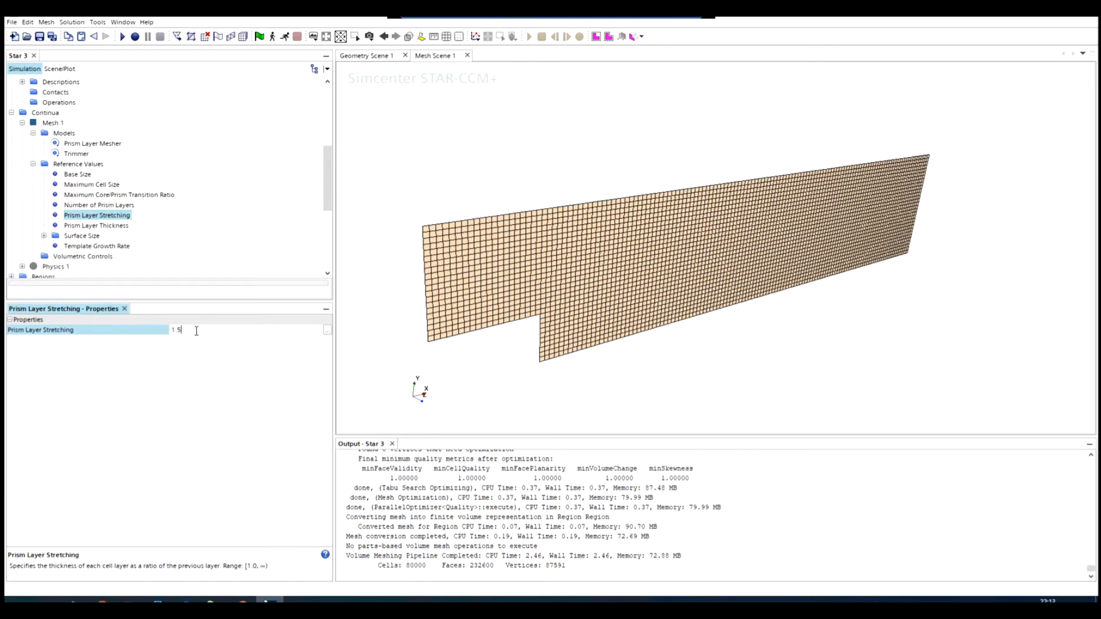
left_click(196, 331)
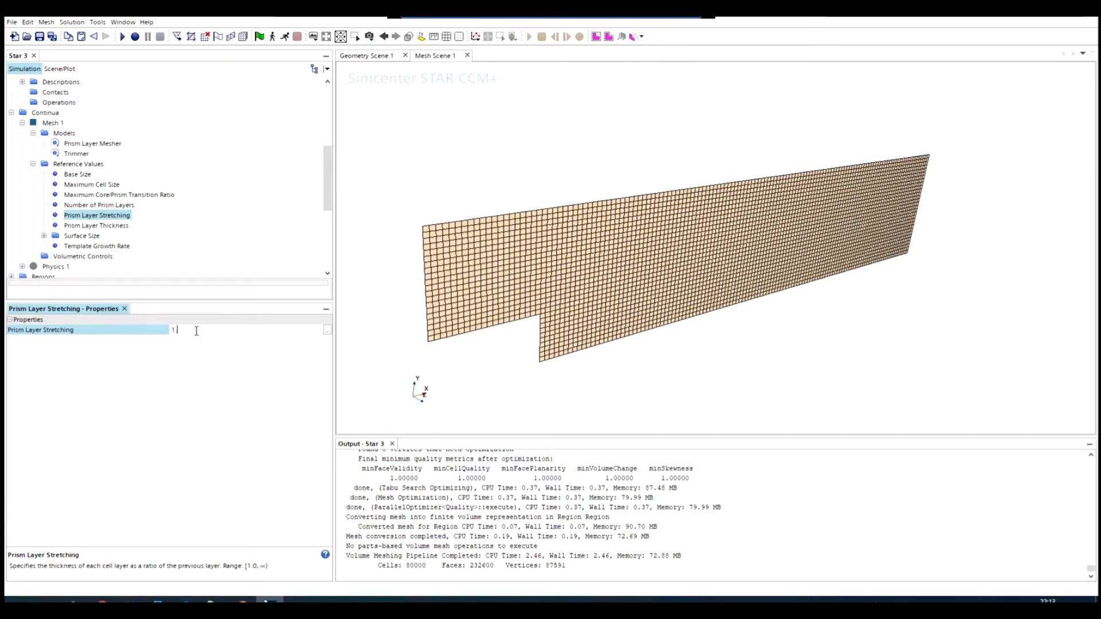
key("Return")
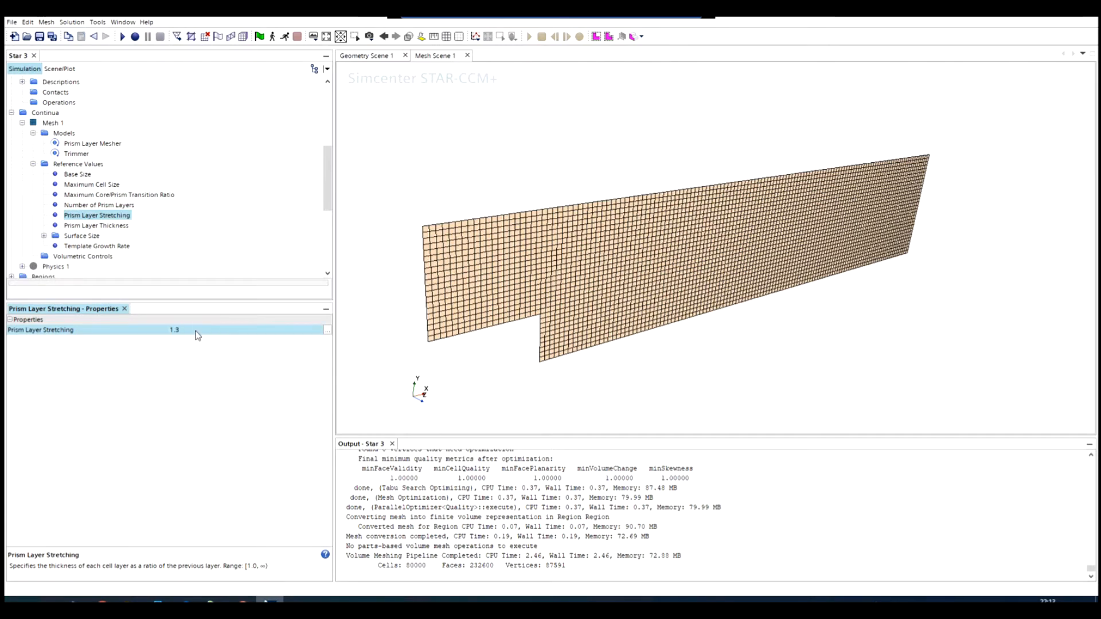
- Review the Mesh 1 reference values for the number, stretching and thickness of the prism layers
left_click(115, 207)
left_click(108, 218)
left_click(108, 225)
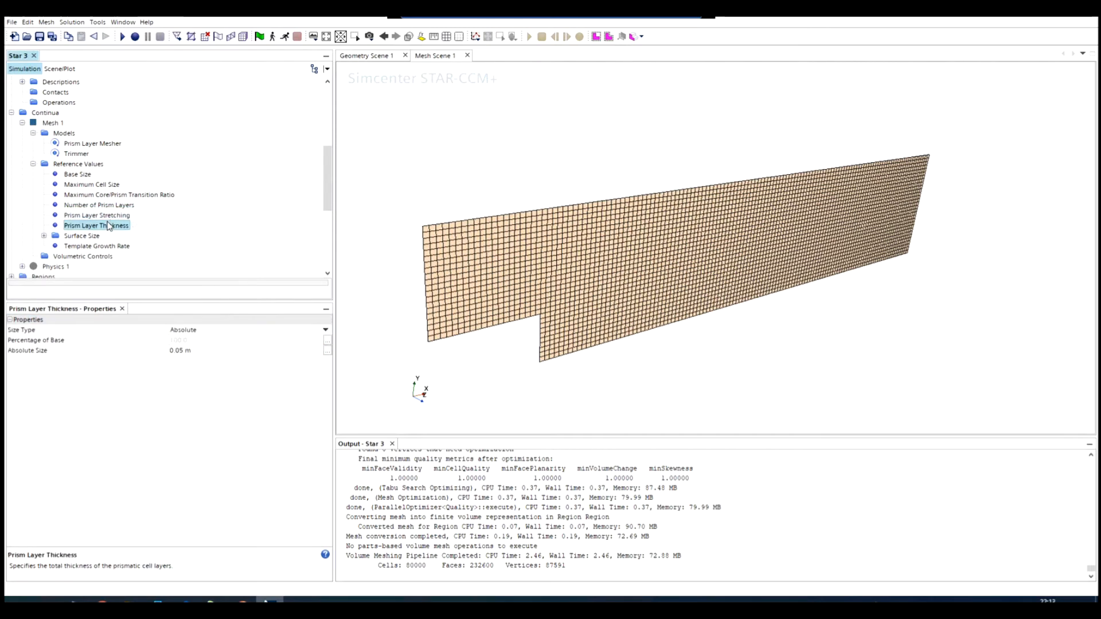
left_click(117, 215)
left_click(118, 205)
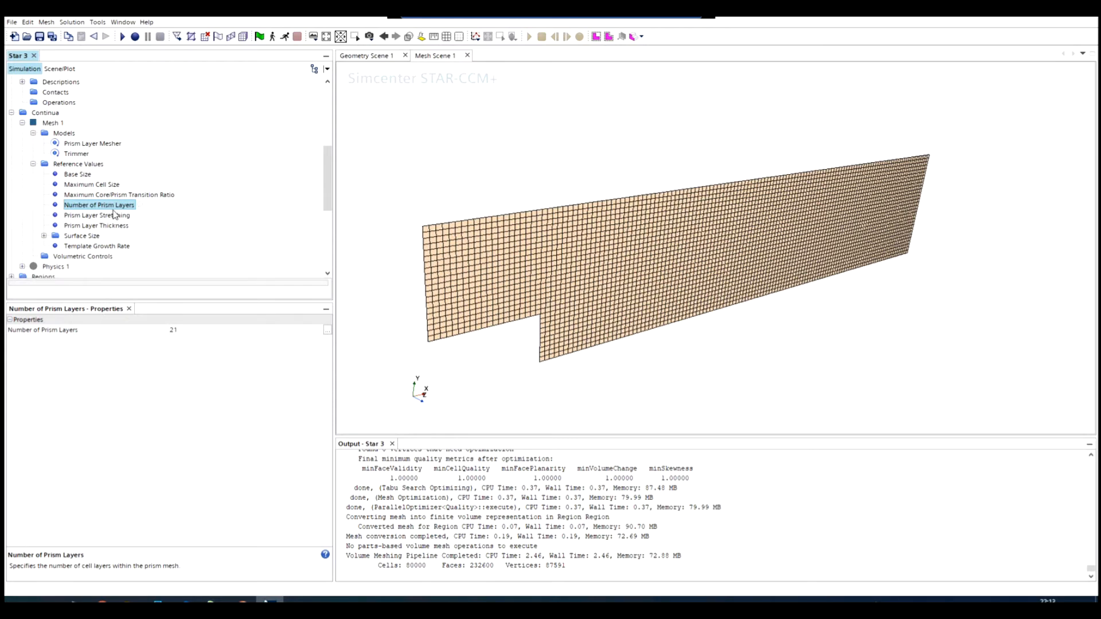
left_click(99, 225)
left_click(98, 216)
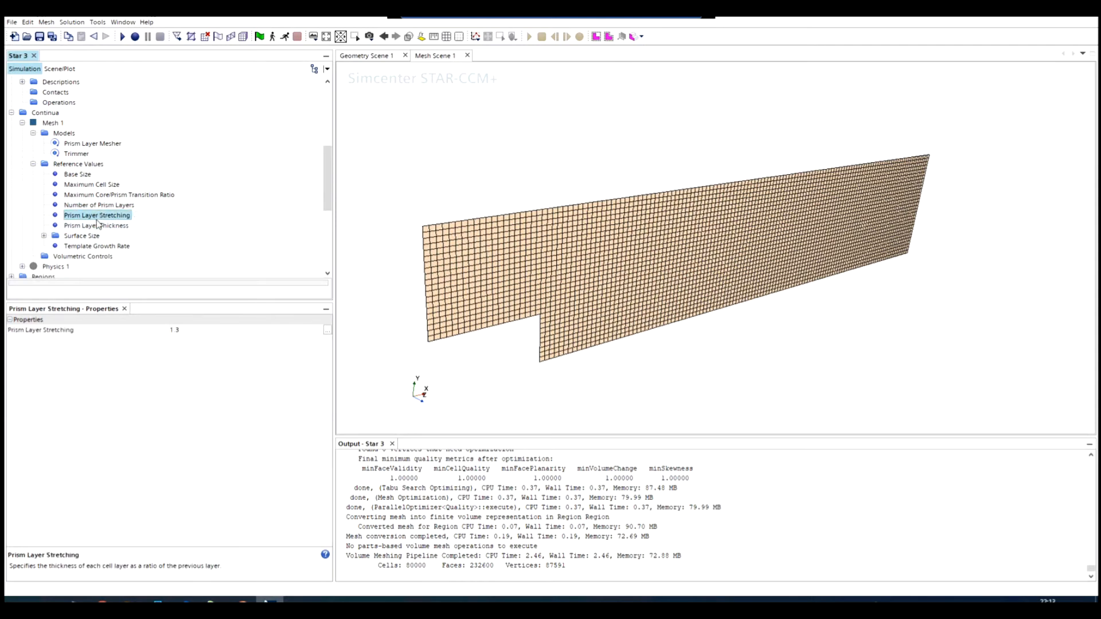
left_click(99, 226)
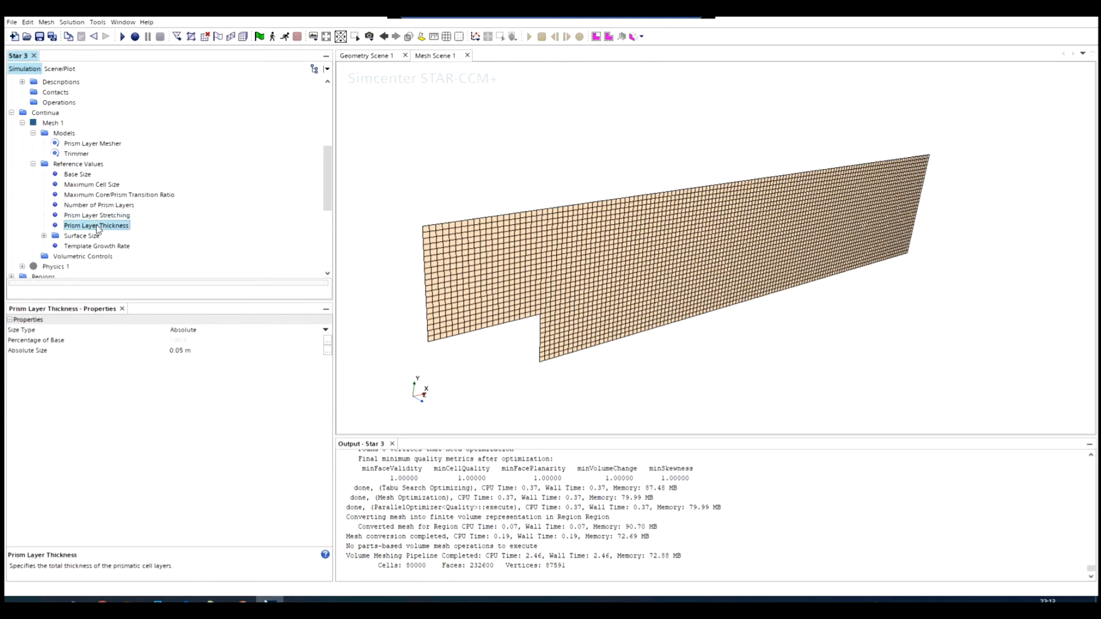
- Generate the volume mesh and inspect the prism layers along the bottom wall and around the step corner
left_click(247, 36)
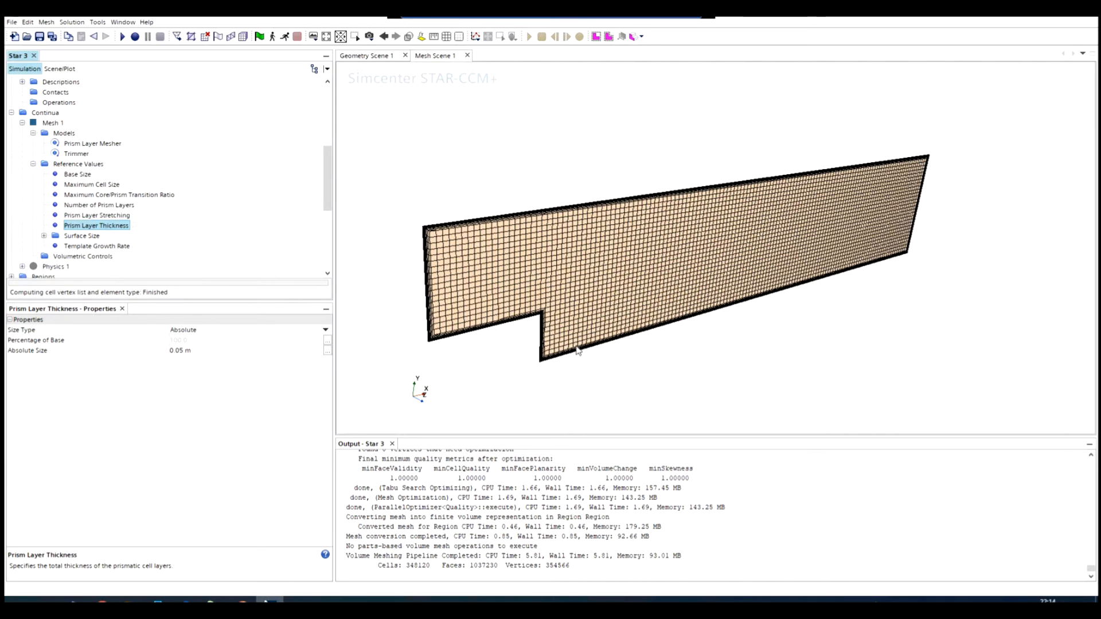
scroll(577, 351, "up", 10)
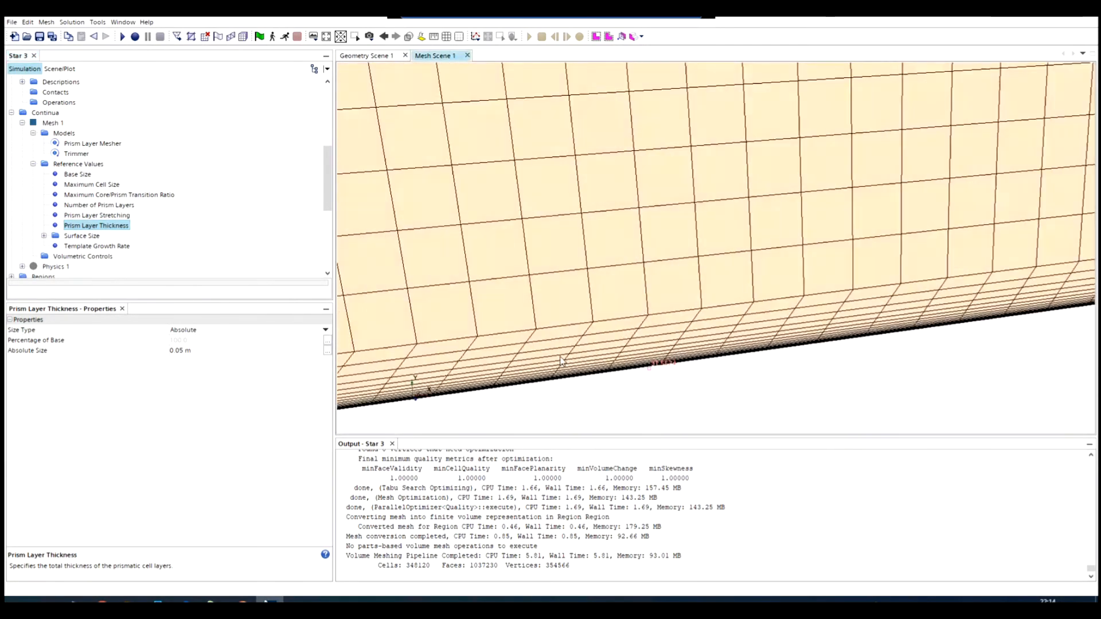
scroll(561, 360, "down", 5)
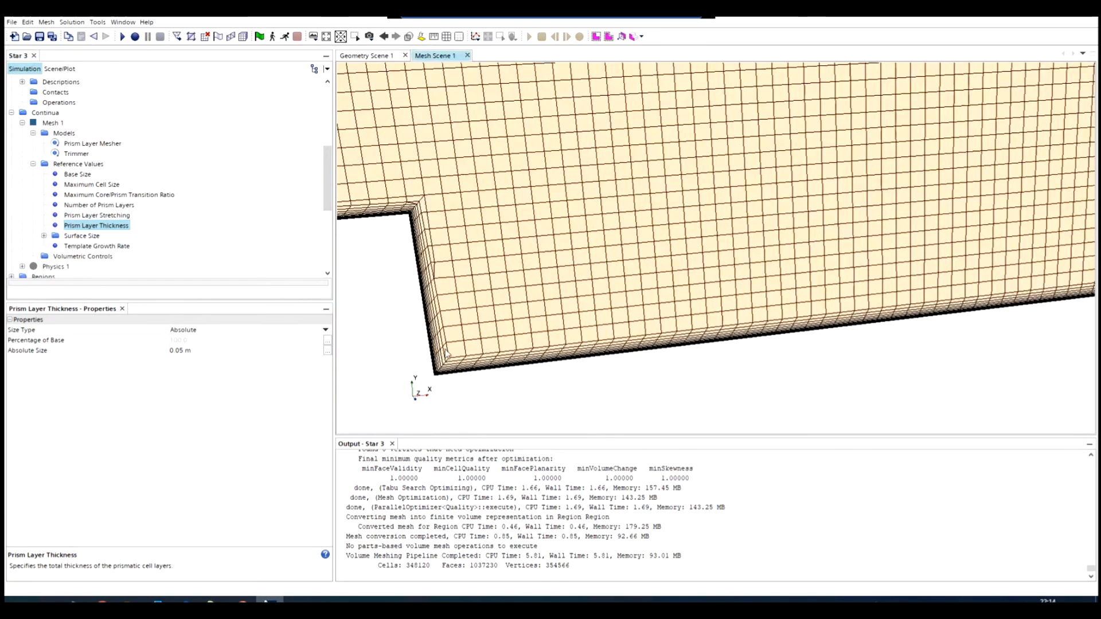
scroll(482, 396, "up", 8)
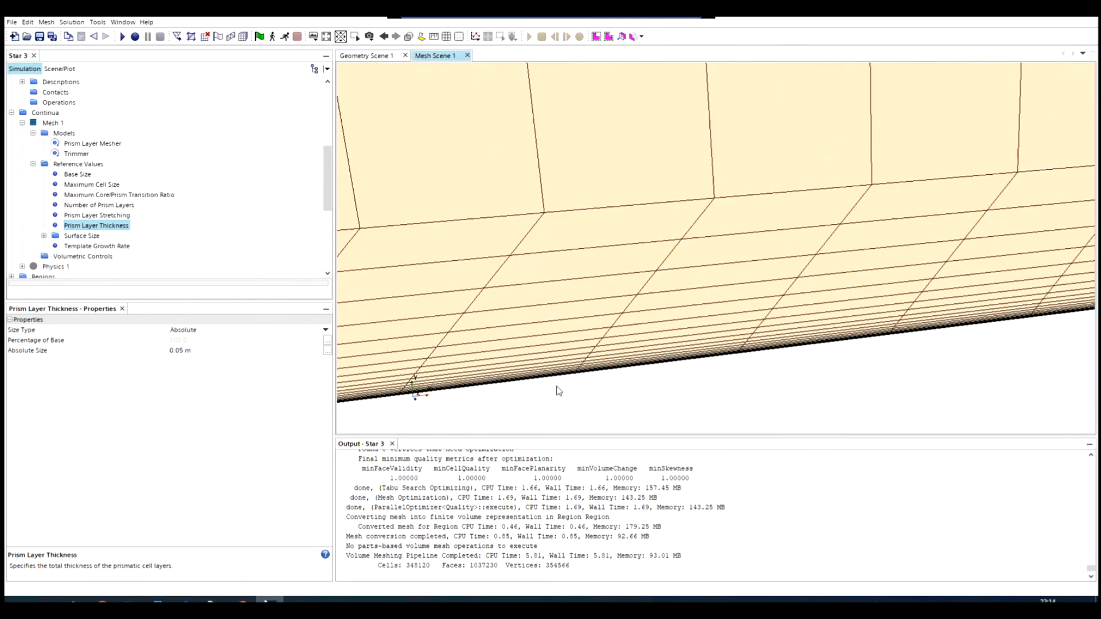
scroll(559, 391, "up", 8)
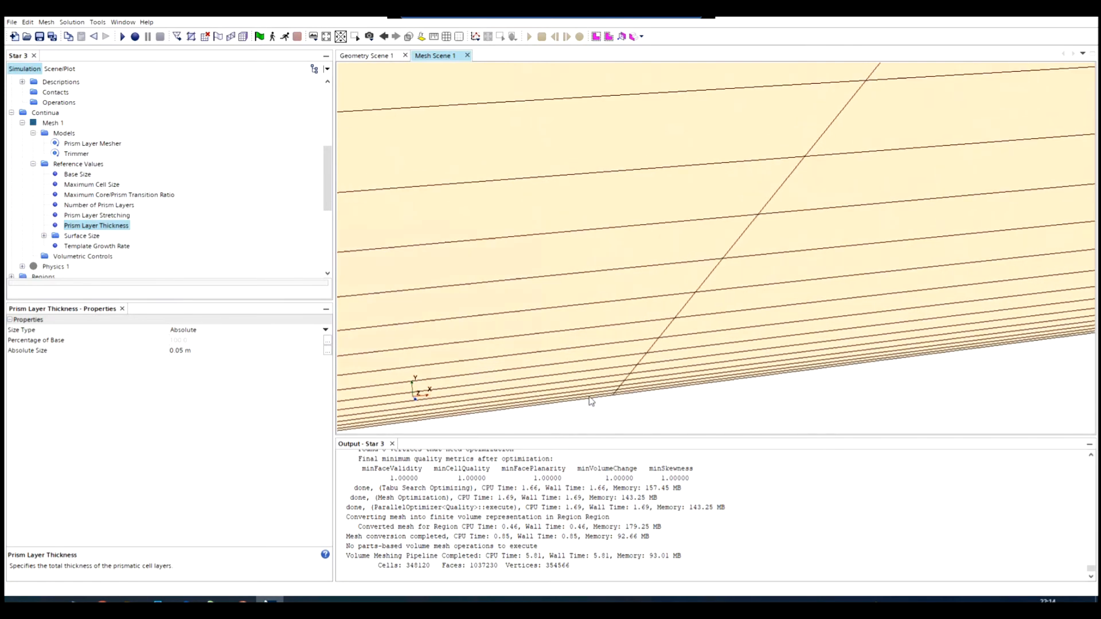
scroll(591, 401, "up", 8)
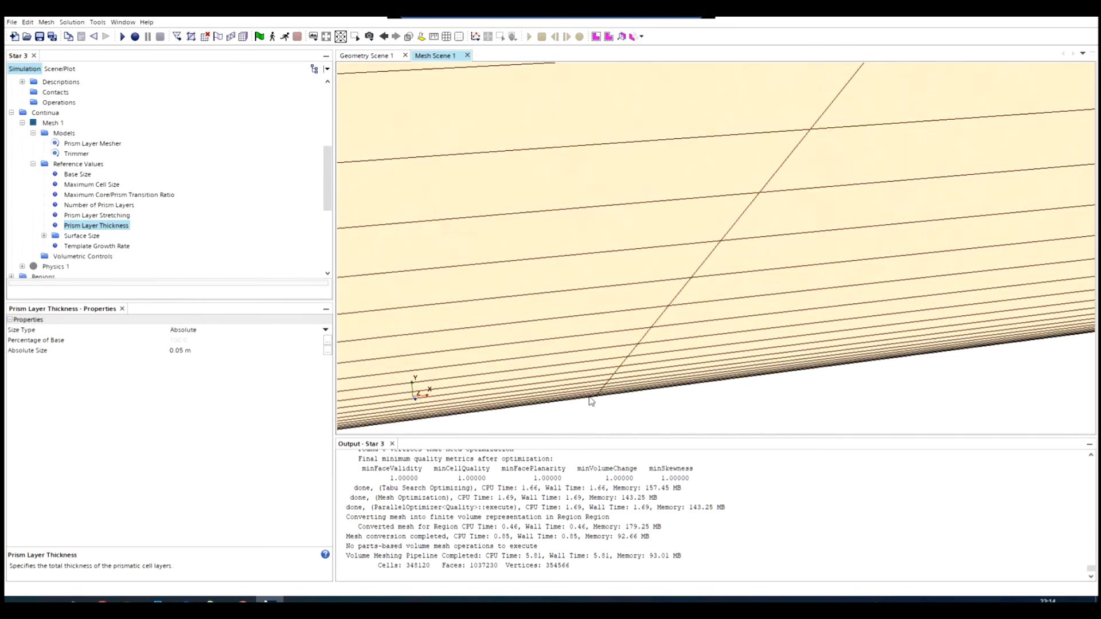
scroll(591, 401, "down", 10)
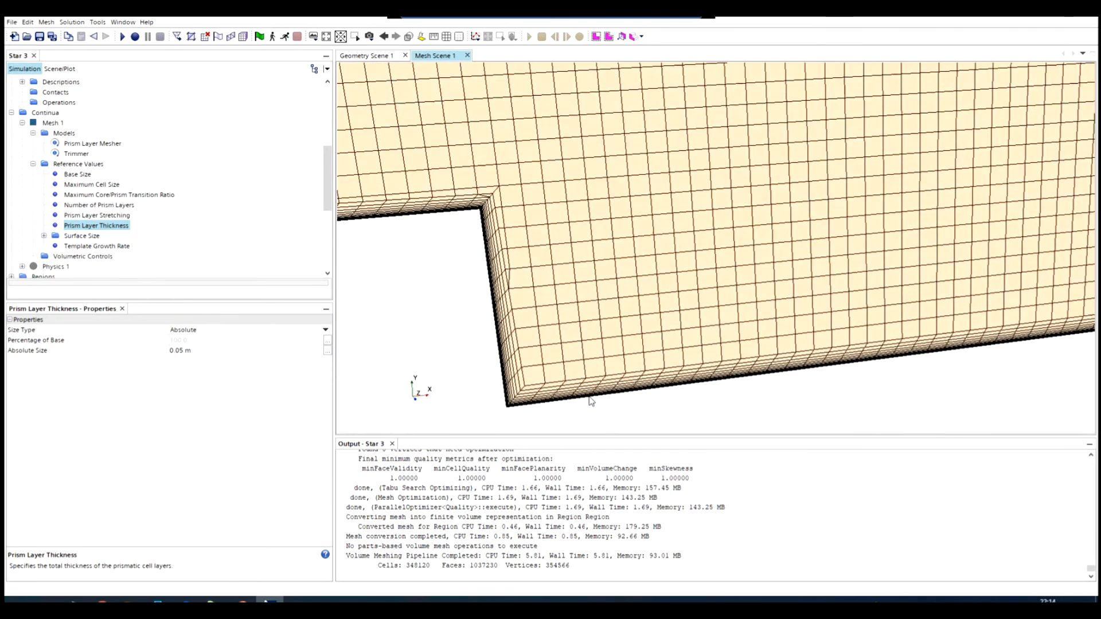
- Examine the prism layers around the full outline of the meshed section, including the inlet and outlet ends
scroll(591, 401, "down", 6)
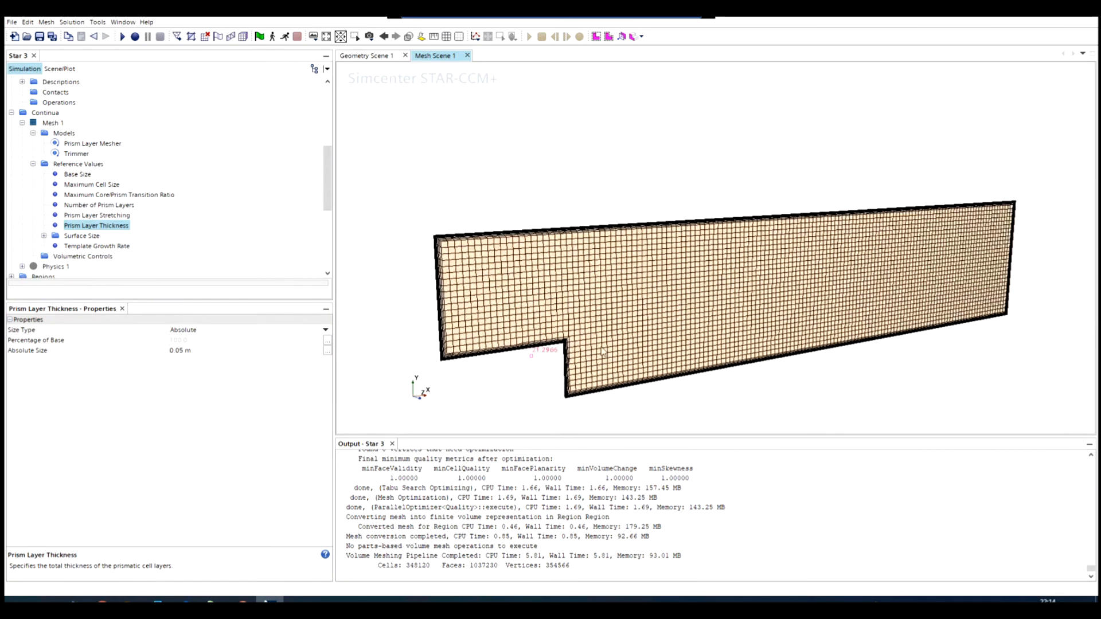
left_click_drag(602, 352, 597, 360)
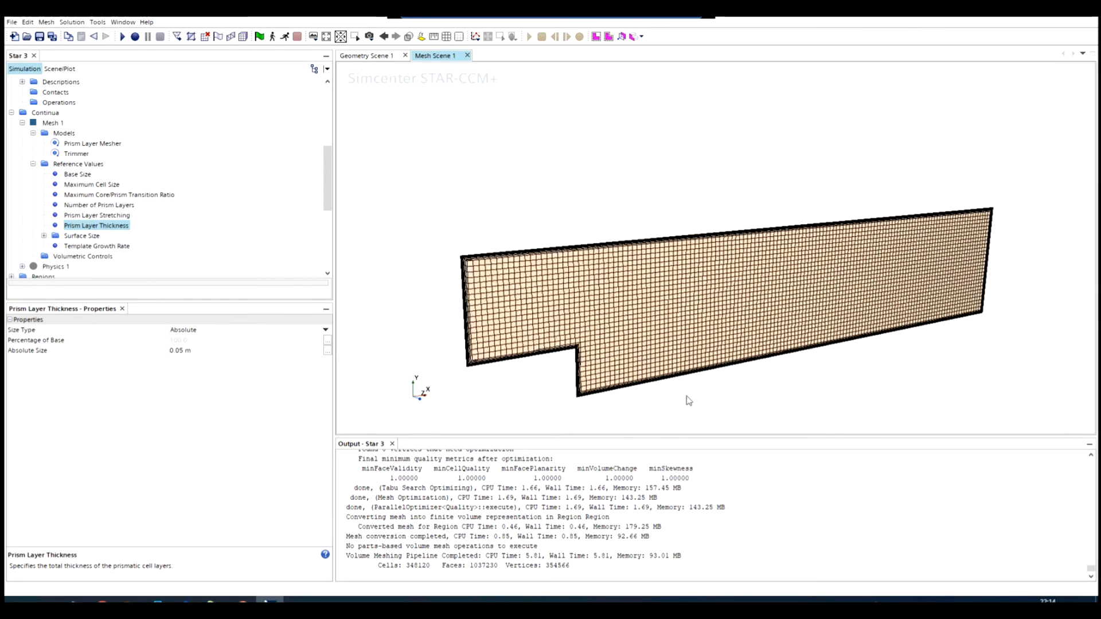
scroll(682, 409, "up", 2)
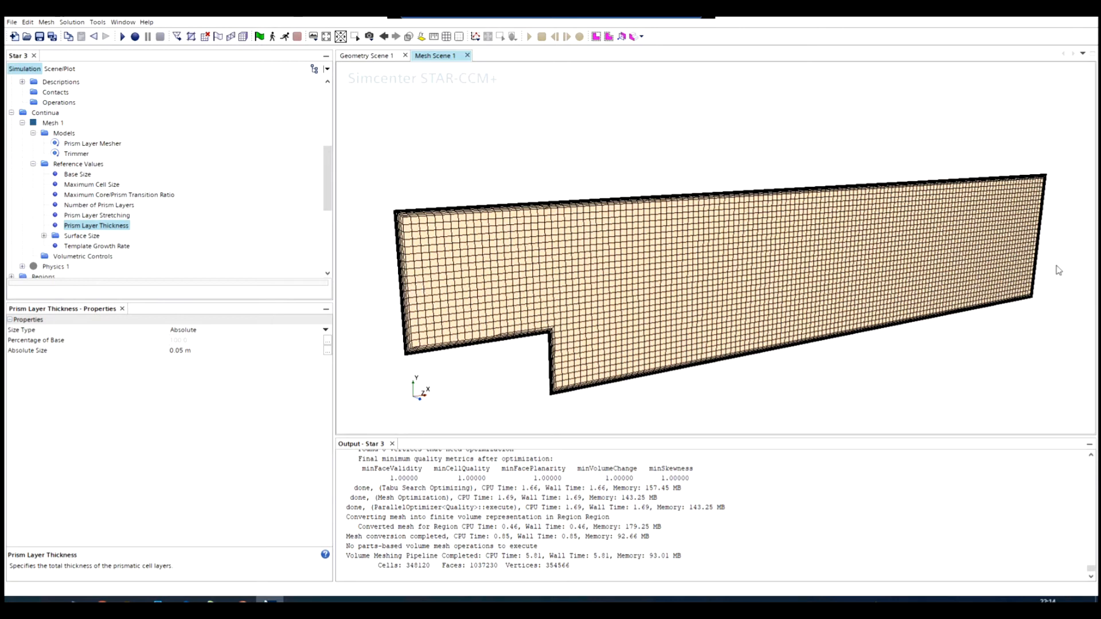
- Set the type of the BFS.inlet boundary of Region to Velocity Inlet
scroll(68, 252, "down", 3)
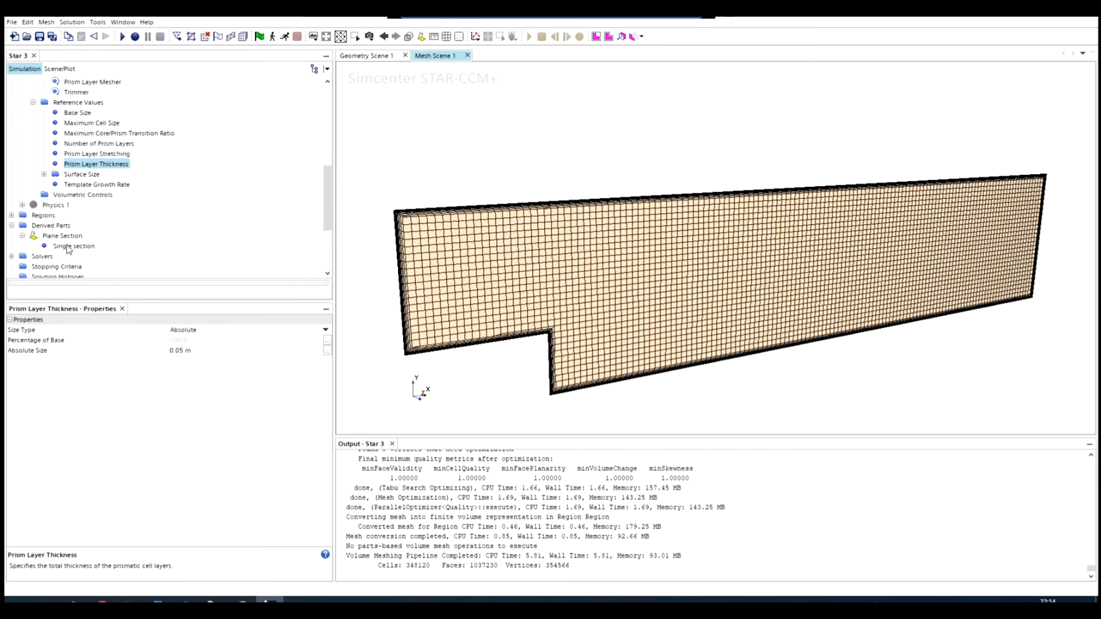
scroll(41, 260, "down", 1)
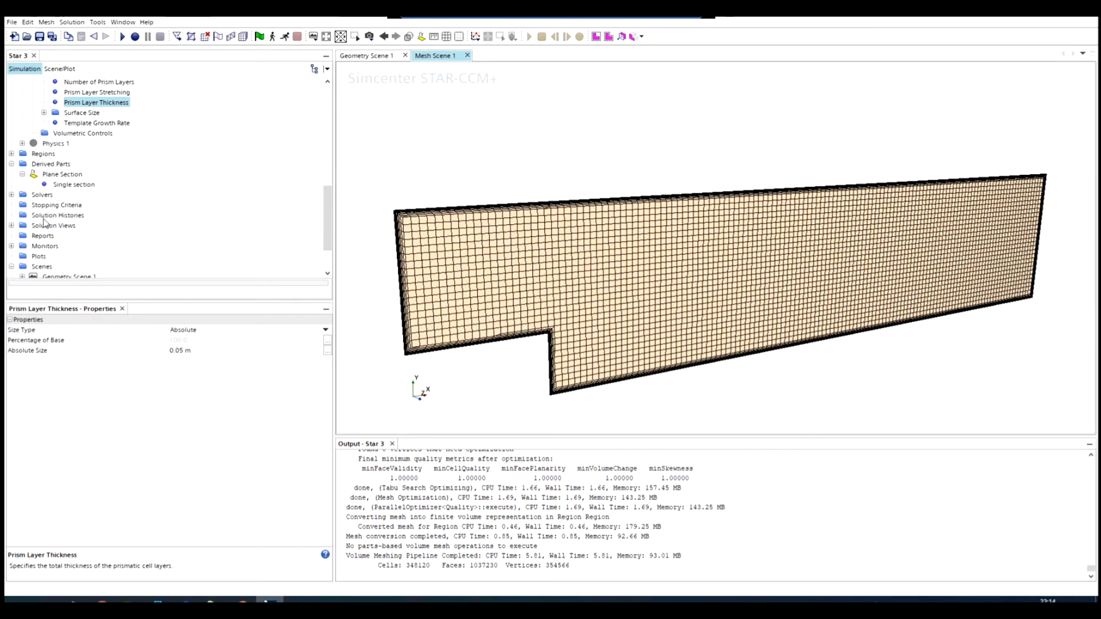
scroll(38, 230, "up", 4)
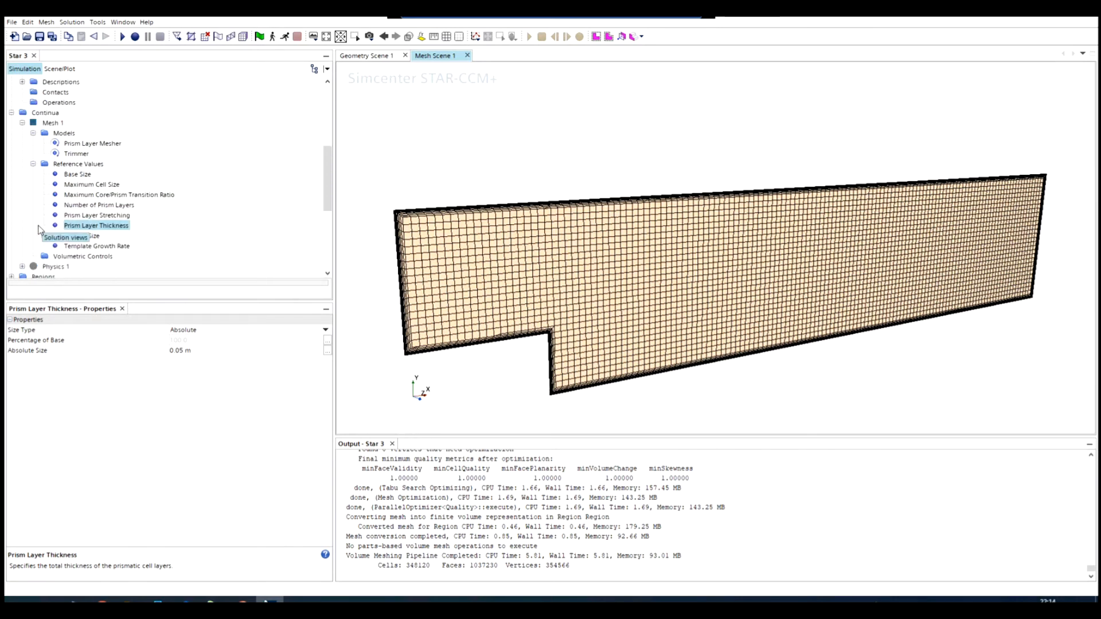
scroll(39, 230, "down", 2)
scroll(38, 230, "down", 1)
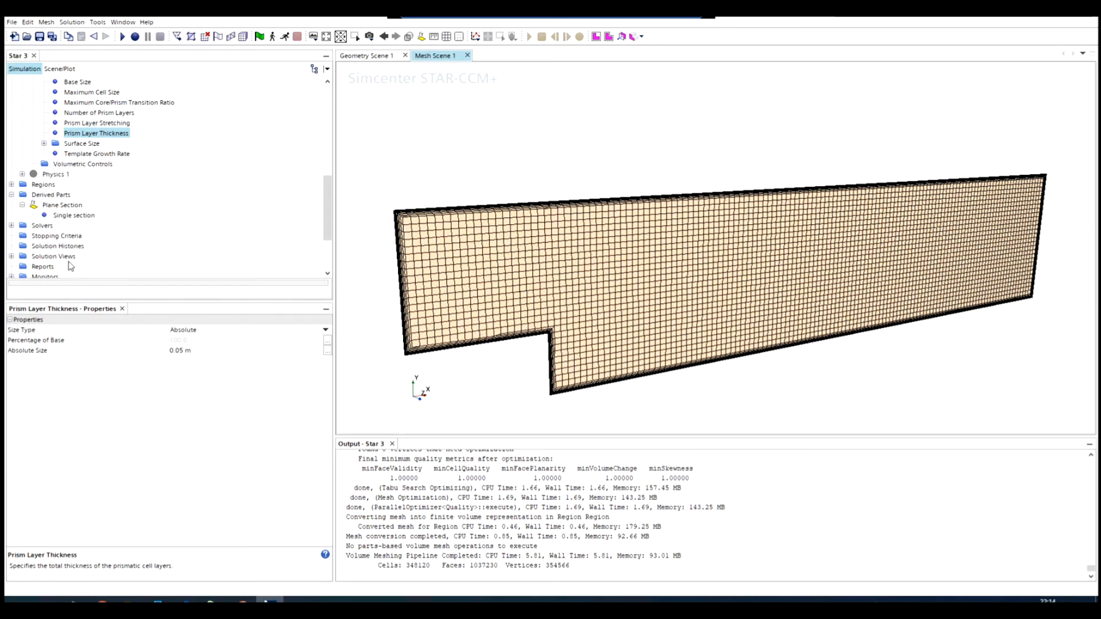
scroll(31, 239, "down", 1)
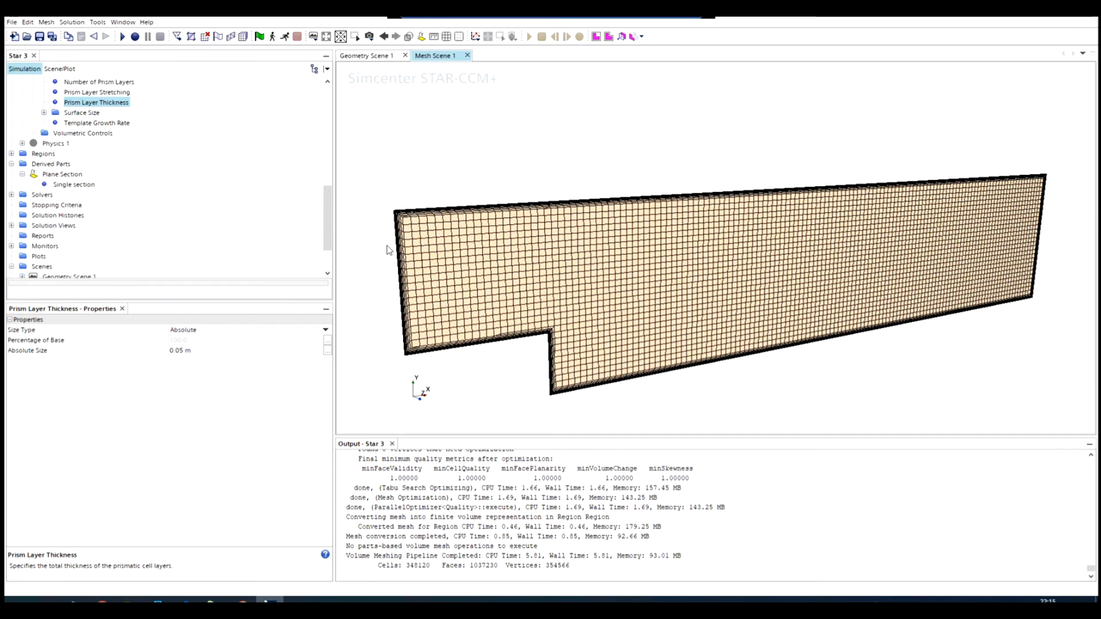
left_click(12, 153)
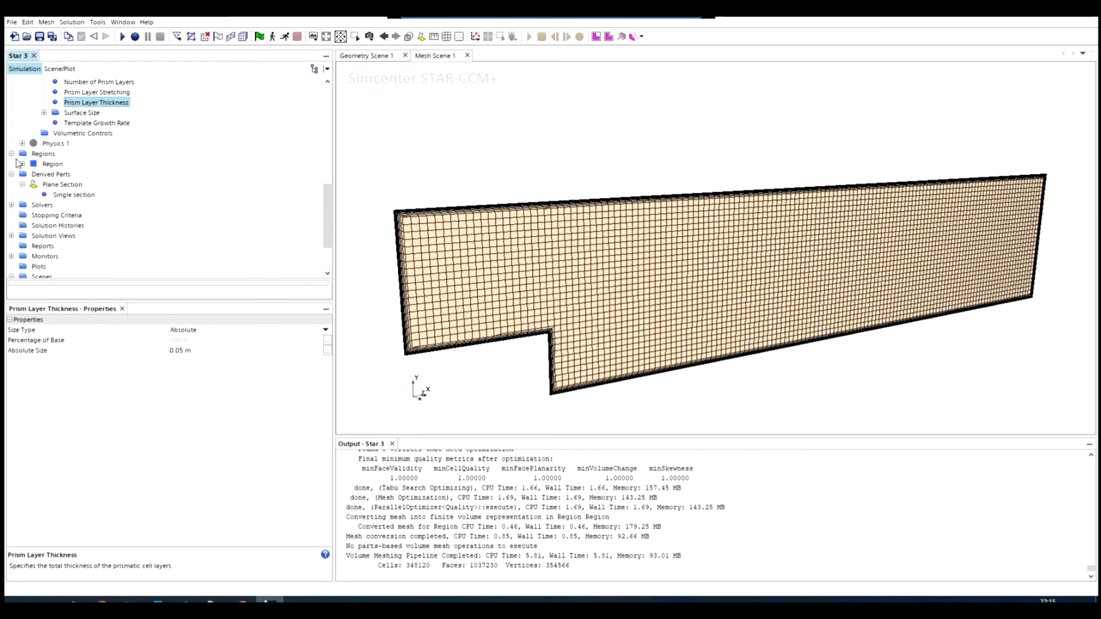
left_click(22, 164)
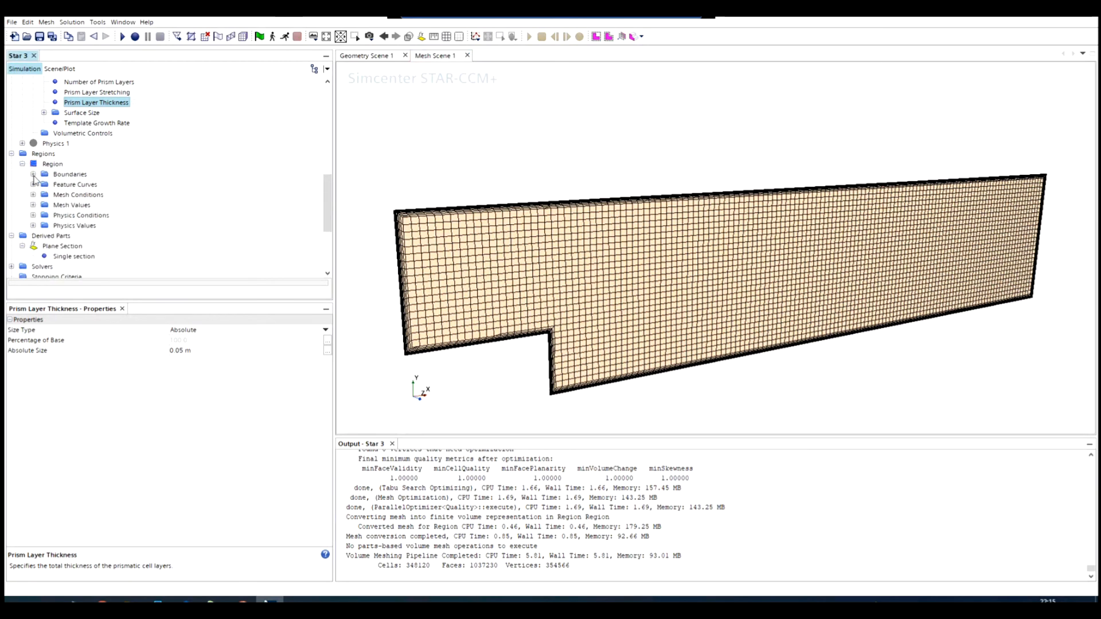
left_click(33, 174)
left_click(80, 185)
left_click(79, 195)
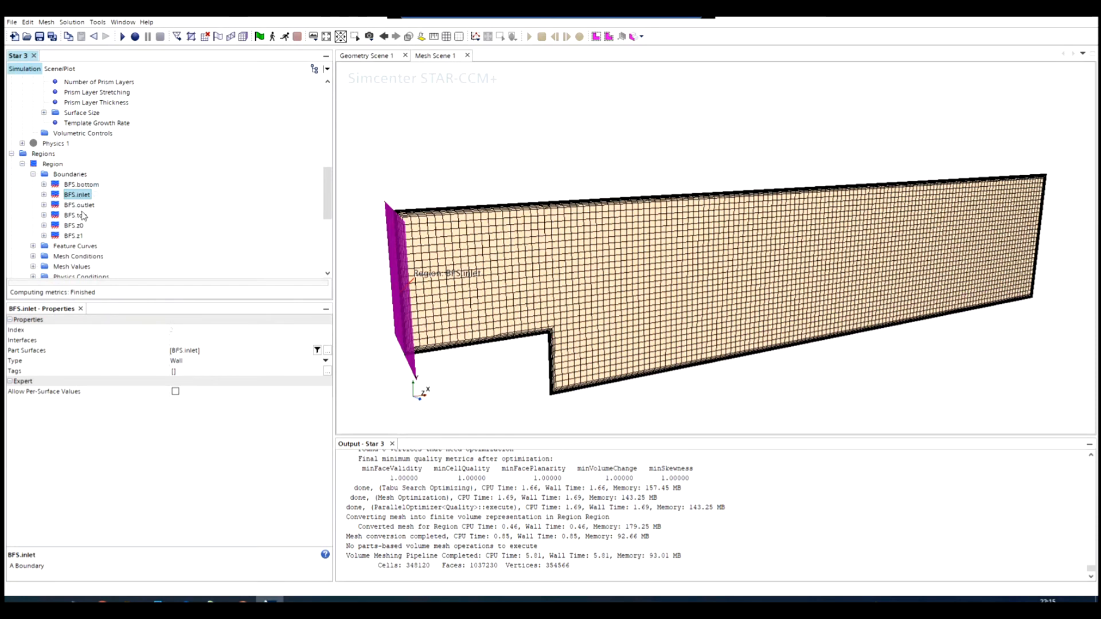
left_click(325, 361)
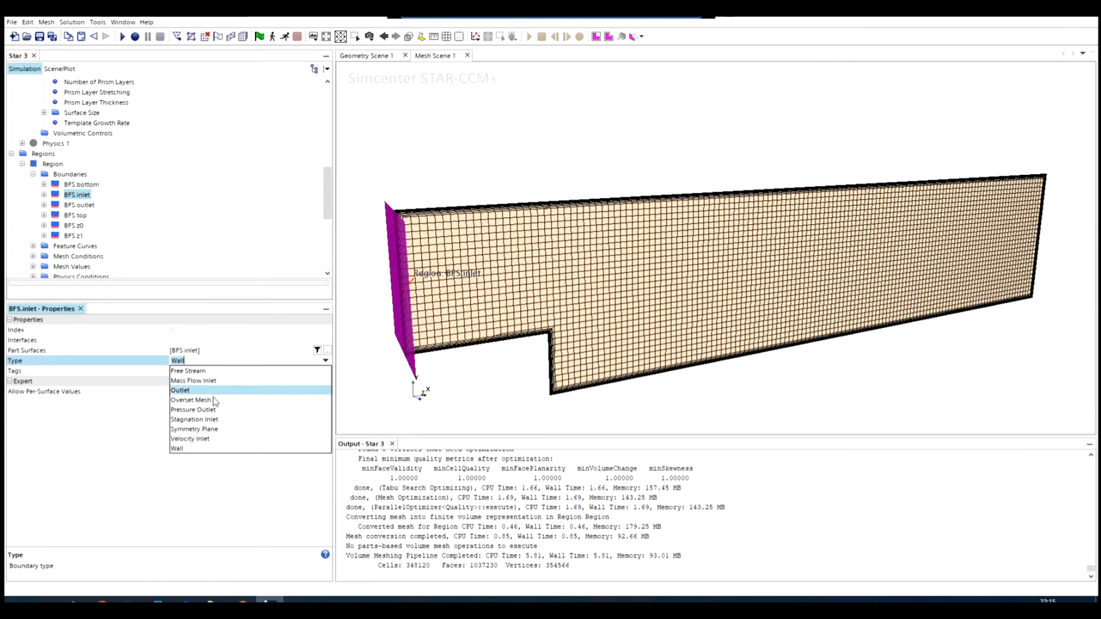
left_click(199, 440)
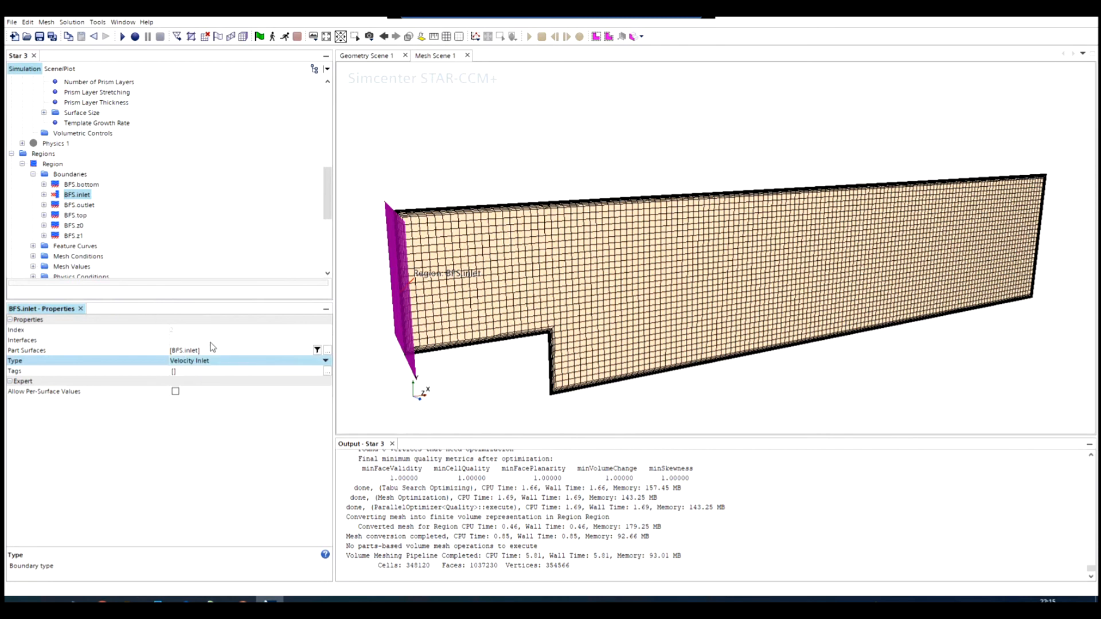
- Set the type of the BFS.outlet boundary to Pressure Outlet
left_click(72, 206)
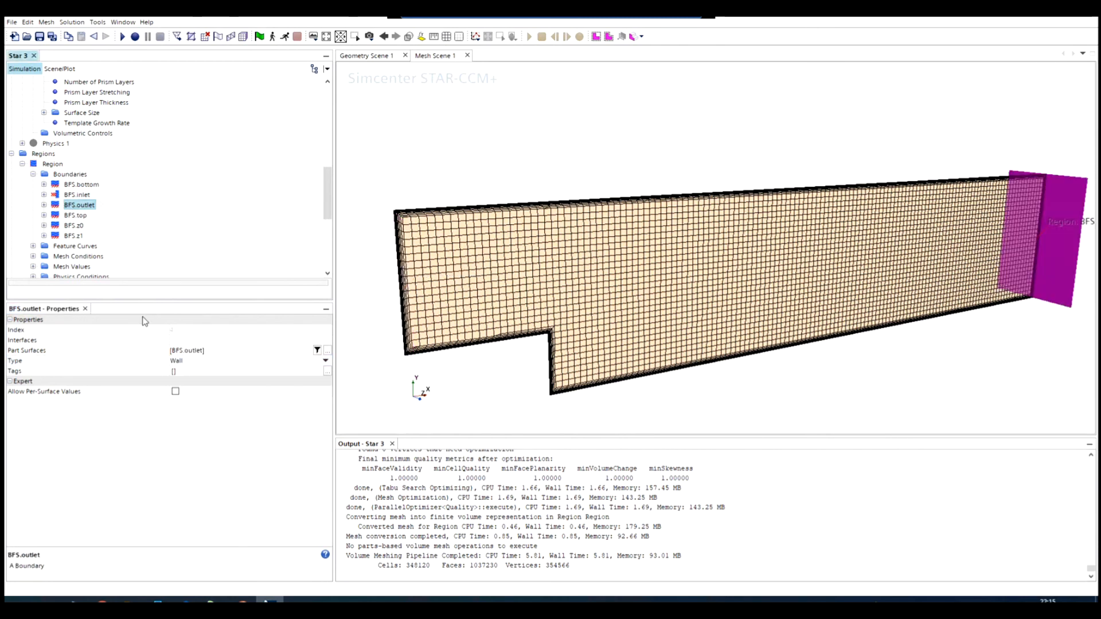
left_click(179, 361)
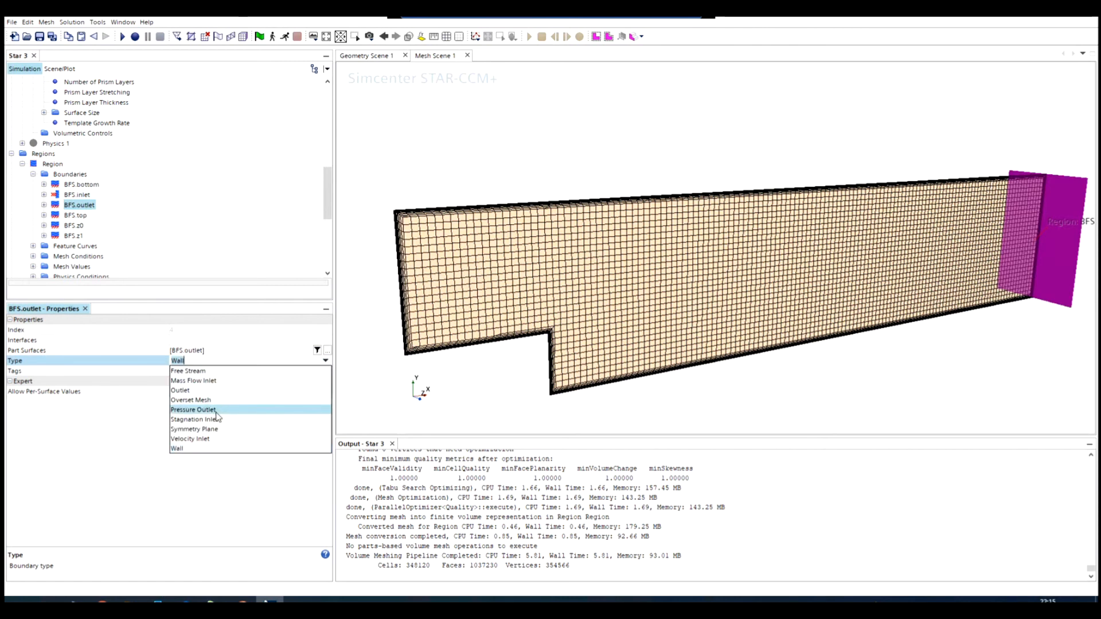
left_click(195, 410)
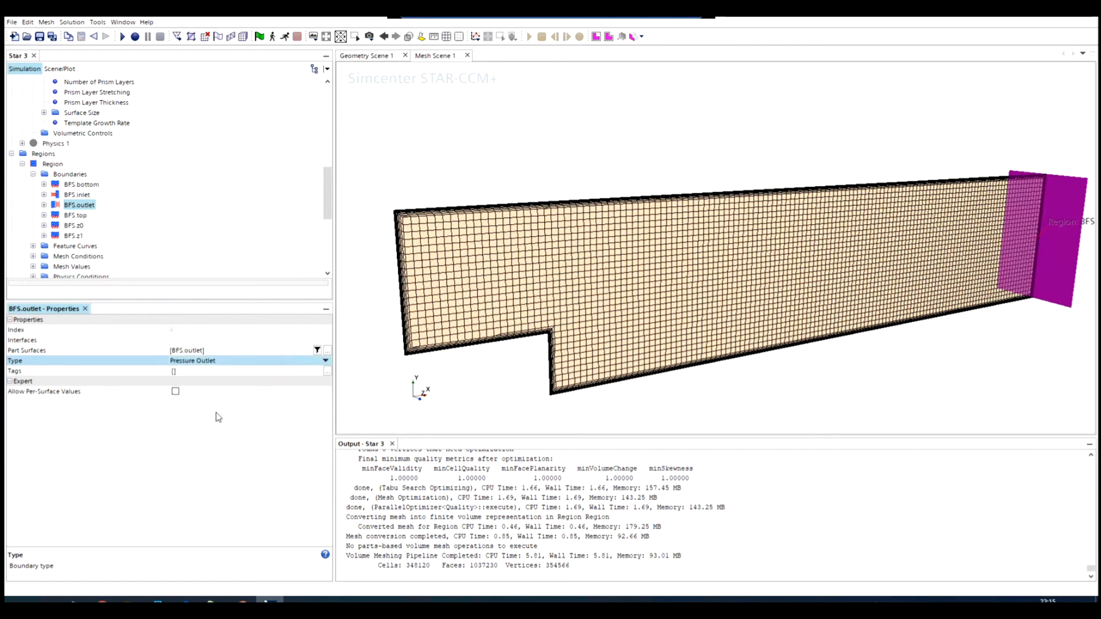
- Regenerate the volume mesh and inspect the prism layers at the inlet, the outlet and along the walls
left_click(244, 38)
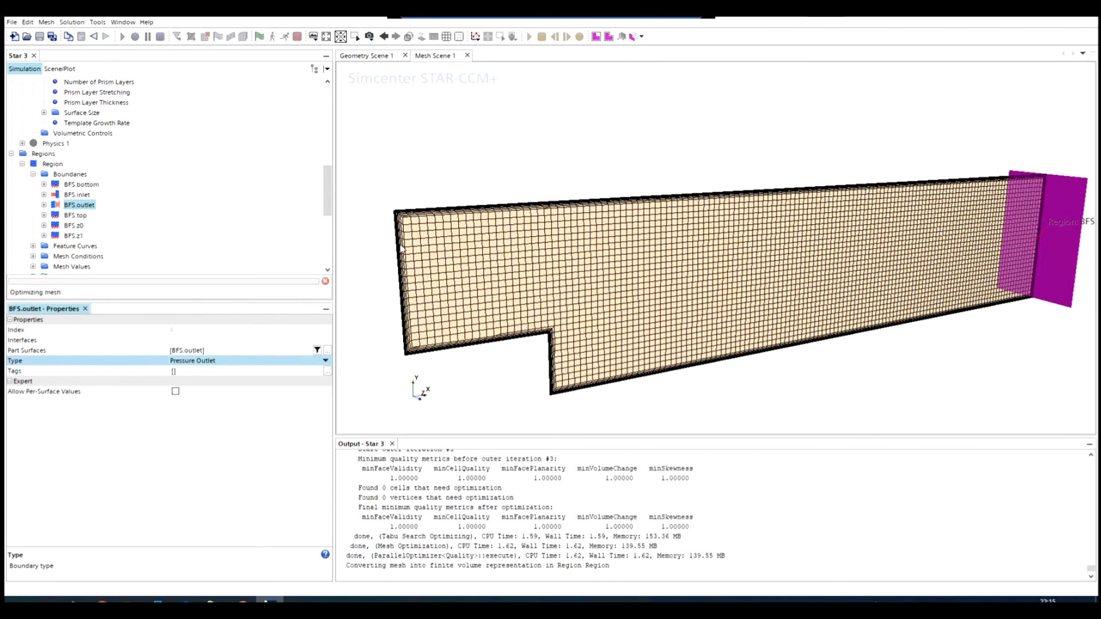
left_click(534, 269)
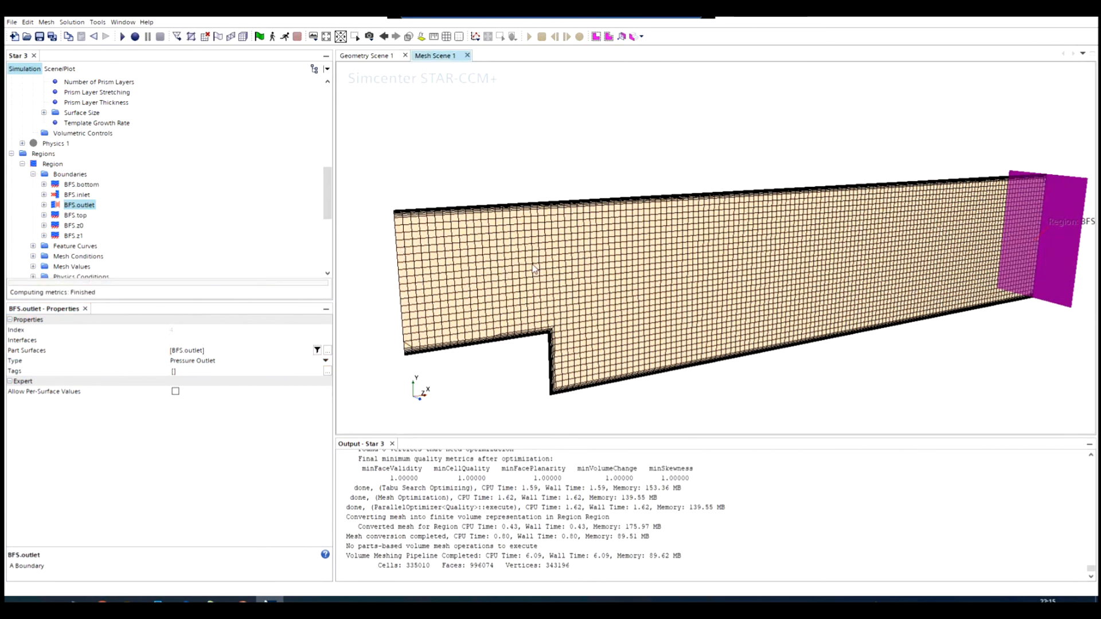
left_click_drag(534, 269, 422, 239)
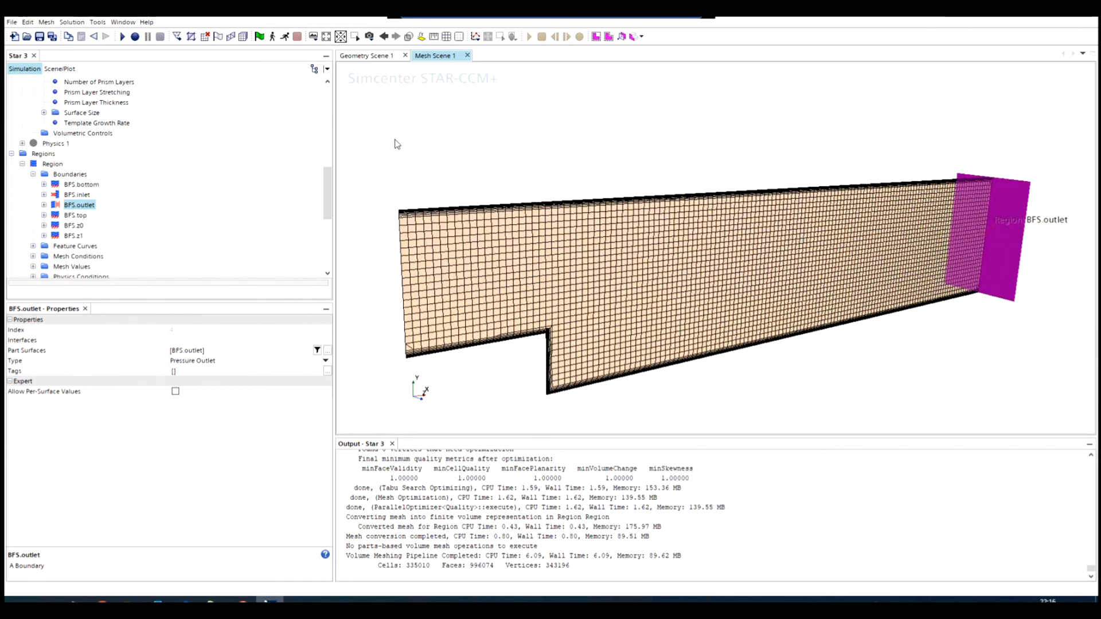
left_click(775, 387)
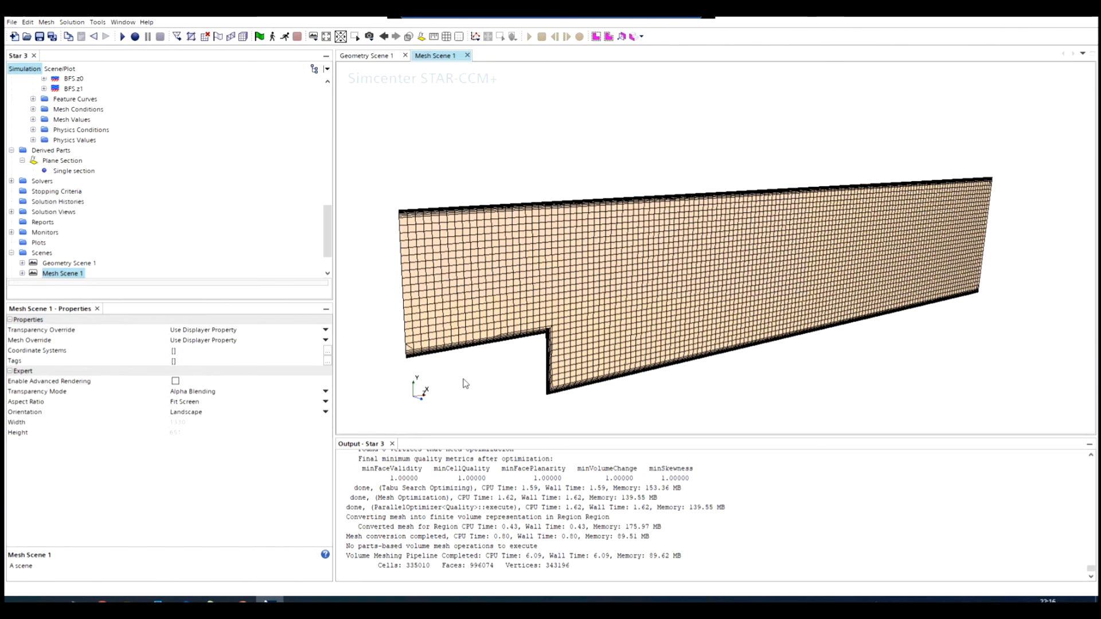
scroll(462, 380, "up", 2)
scroll(506, 368, "down", 1)
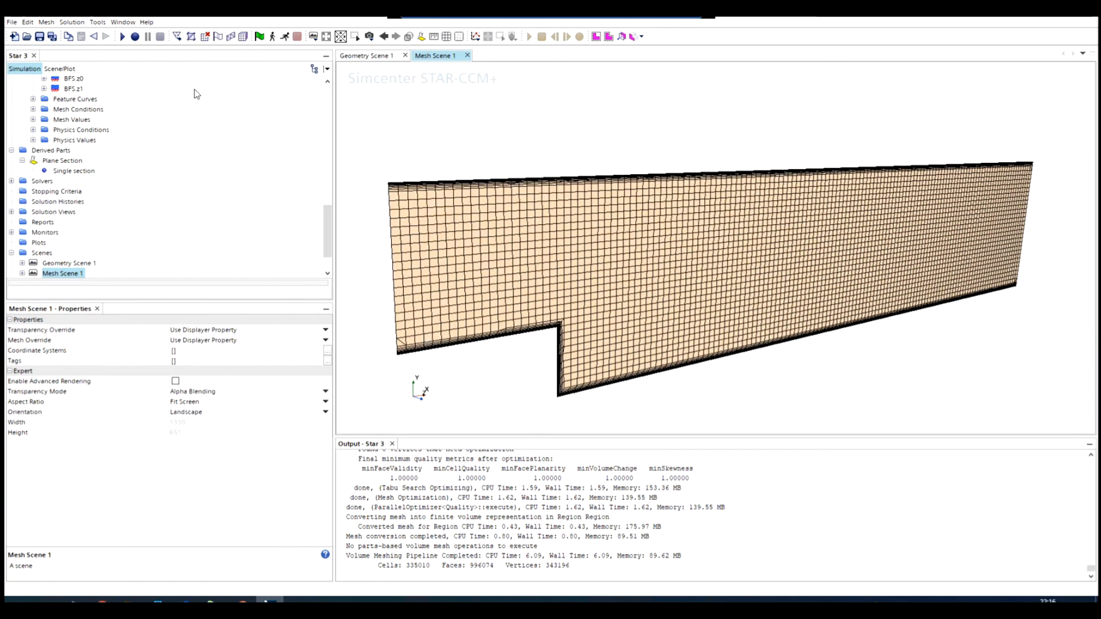
left_click_drag(405, 249, 417, 257)
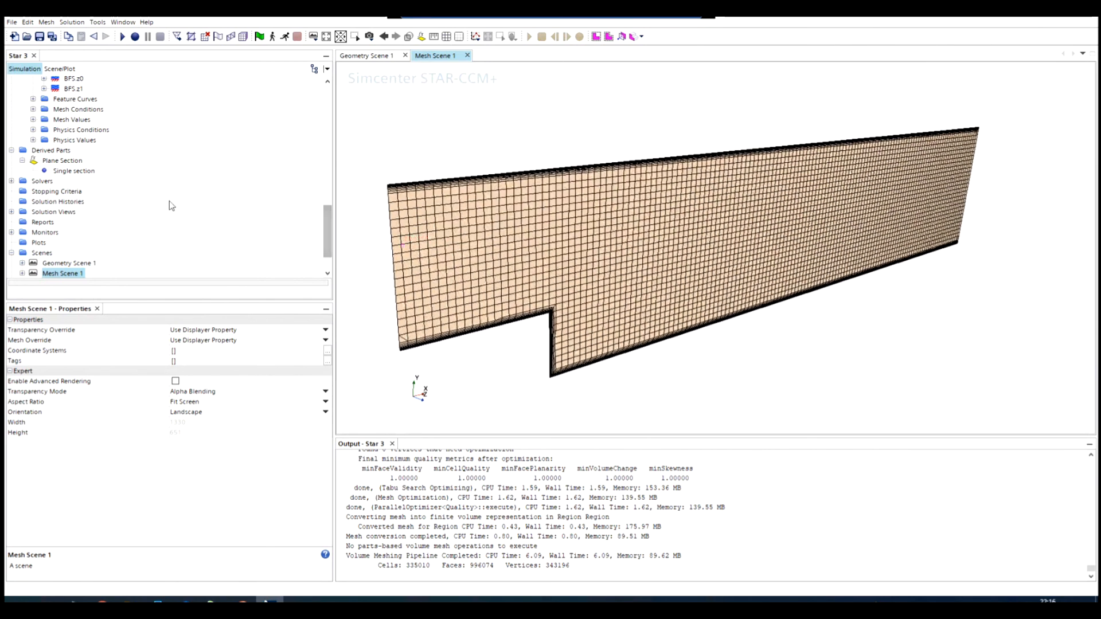